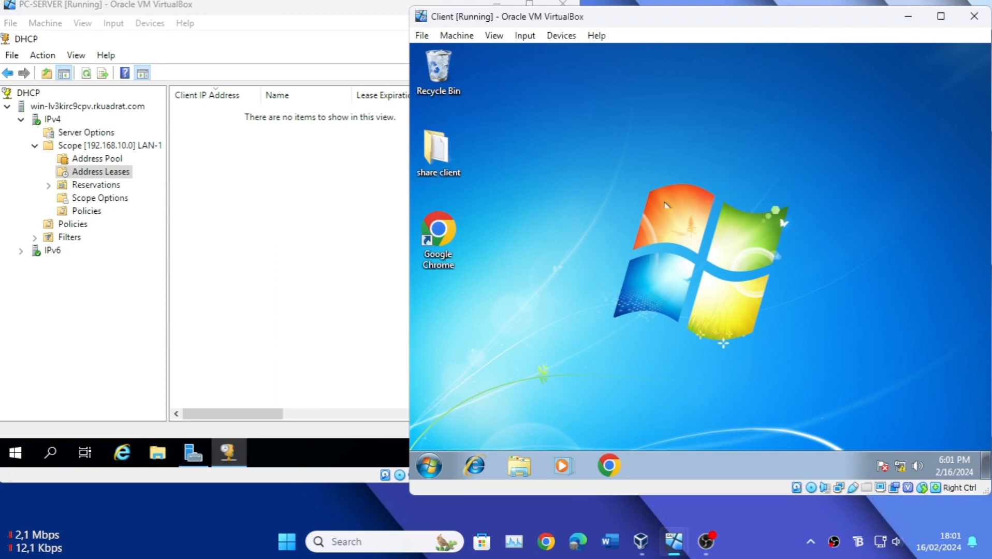
Step: Open the properties of the Local Area Connection on the client machine
{"action": "left_click", "coordinate": [894, 473]}
{"action": "left_click", "coordinate": [889, 440]}
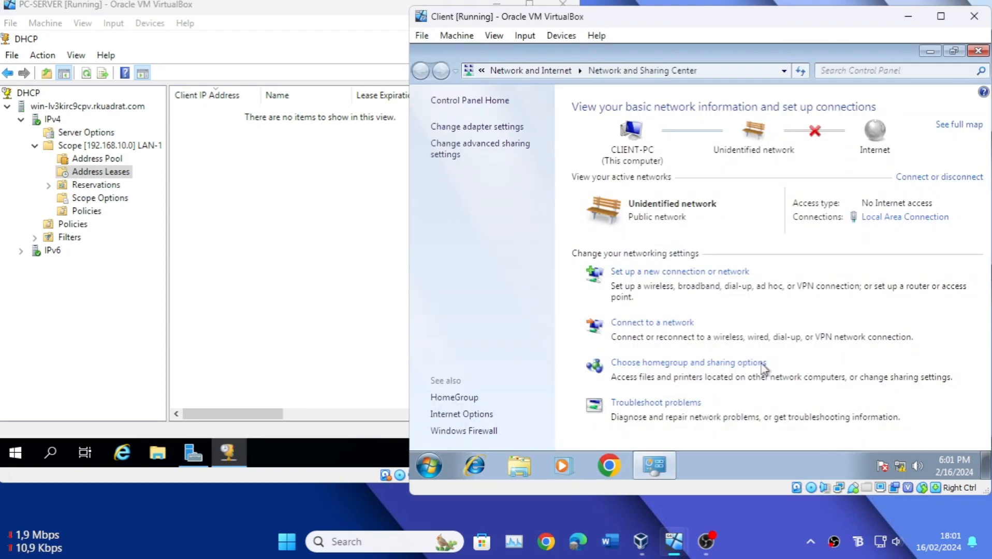
{"action": "left_click", "coordinate": [491, 134]}
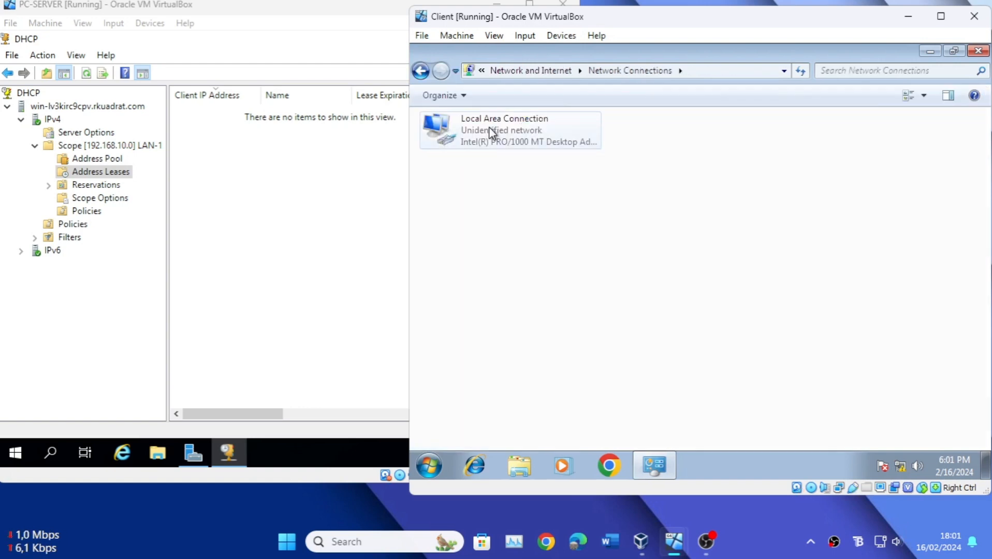
{"action": "right_click", "coordinate": [483, 135]}
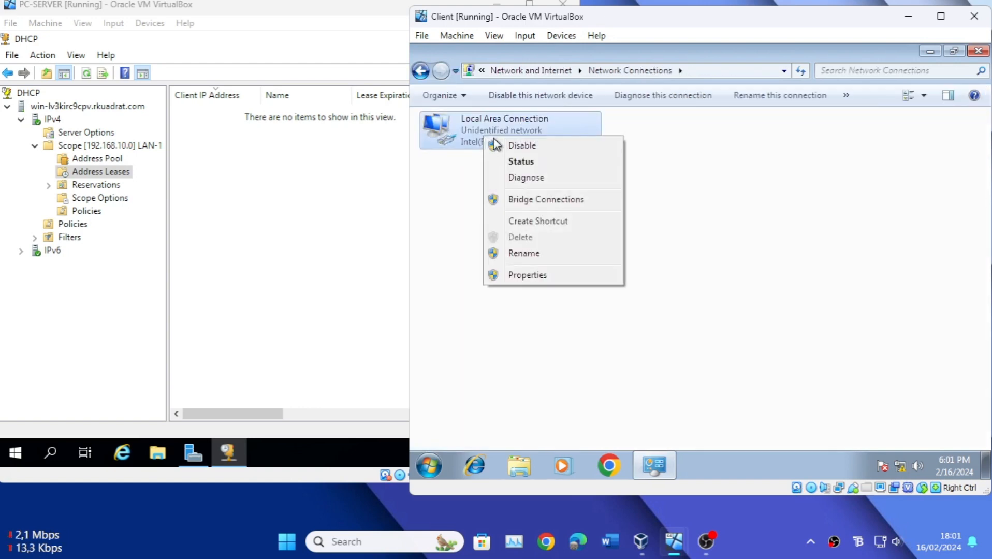
{"action": "left_click", "coordinate": [538, 275]}
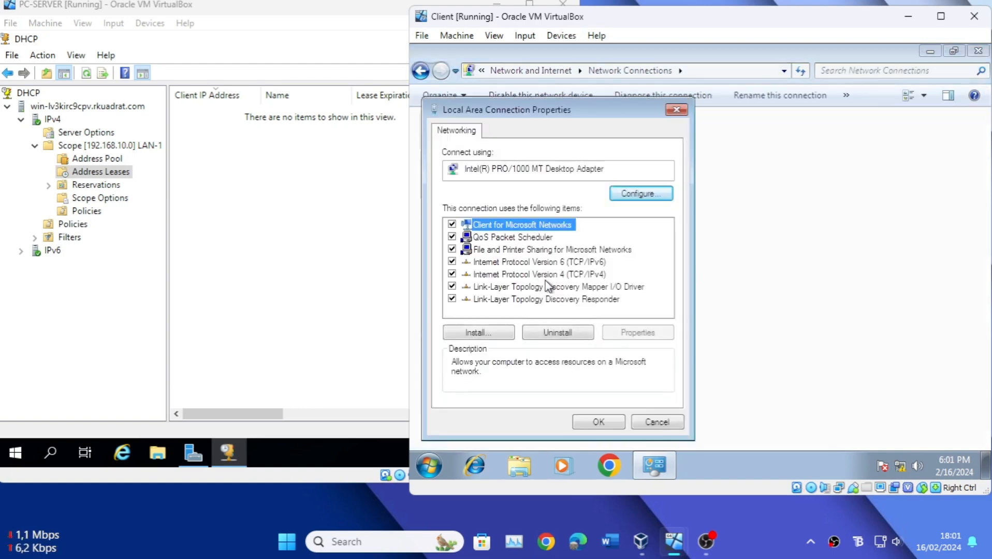
Step: Set Internet Protocol Version 4 to obtain the IP address and DNS server address automatically, and apply the connection's settings
{"action": "left_click", "coordinate": [569, 275]}
{"action": "left_click", "coordinate": [640, 335]}
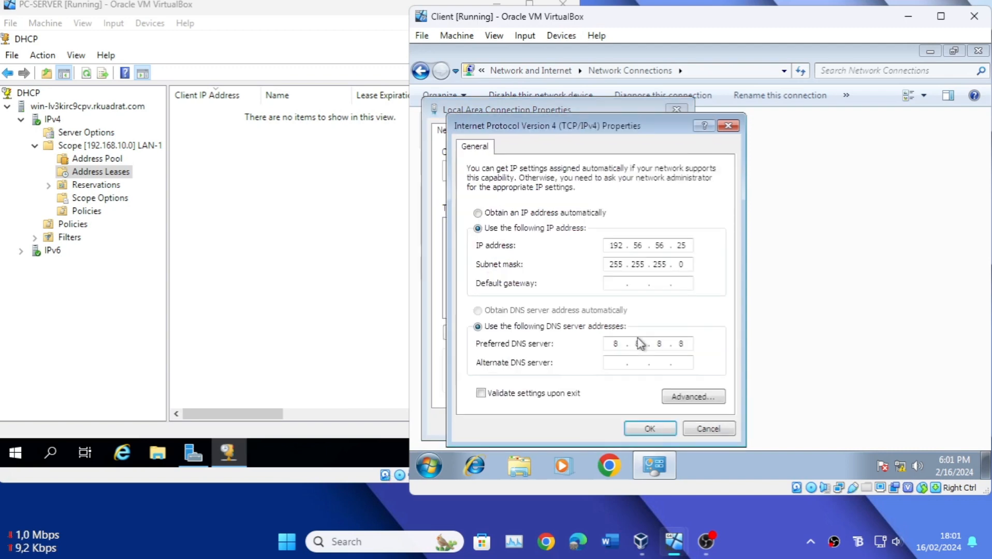
{"action": "left_click", "coordinate": [497, 215]}
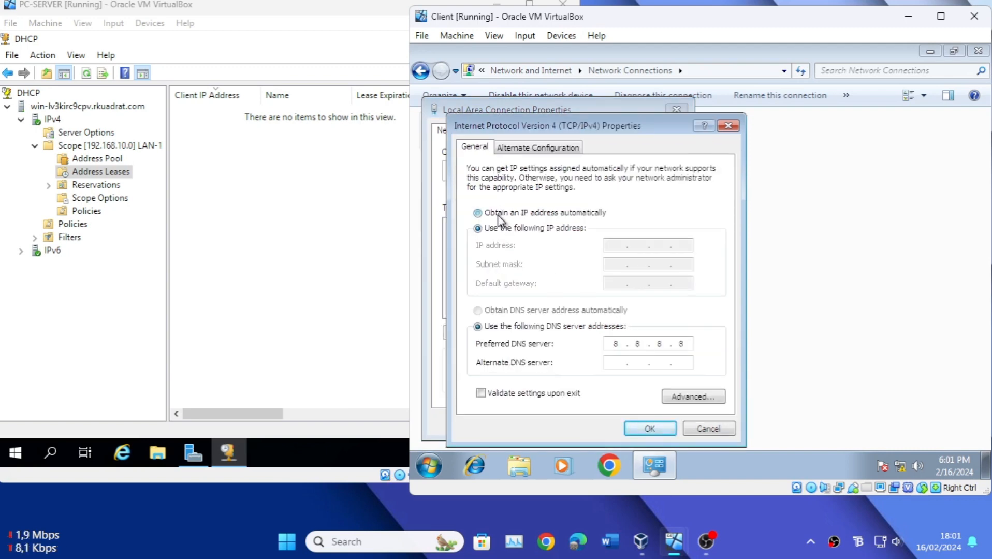
{"action": "left_click", "coordinate": [496, 310]}
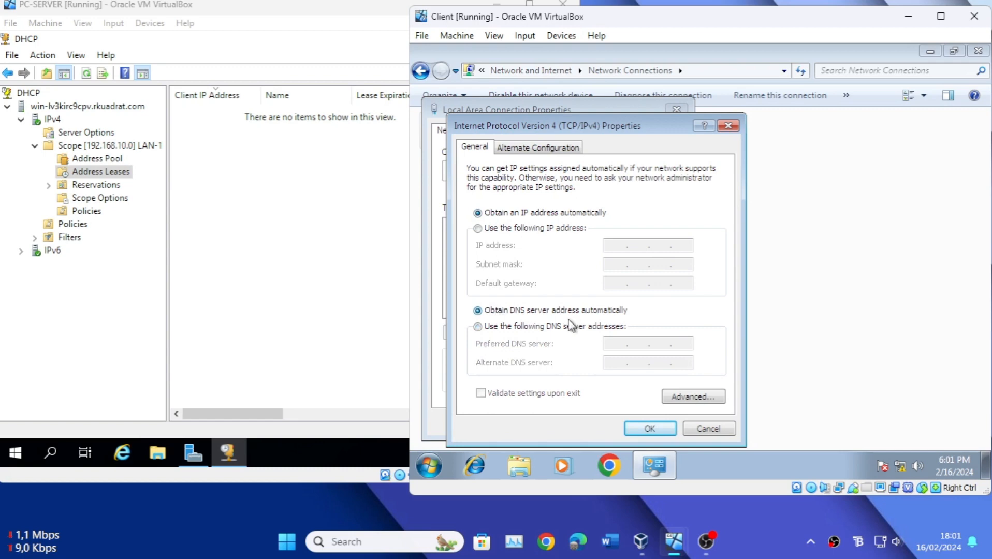
{"action": "left_click", "coordinate": [656, 429]}
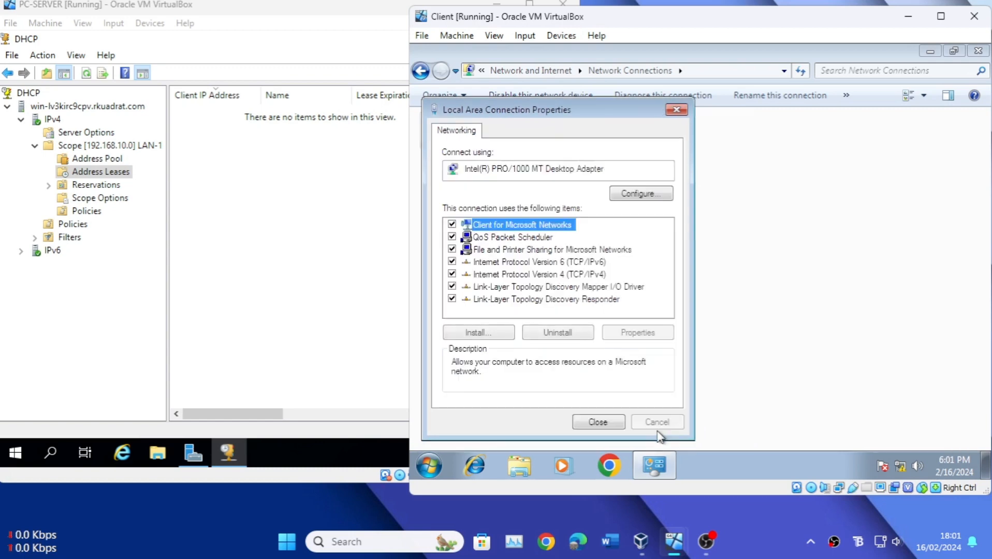
{"action": "left_click", "coordinate": [618, 421]}
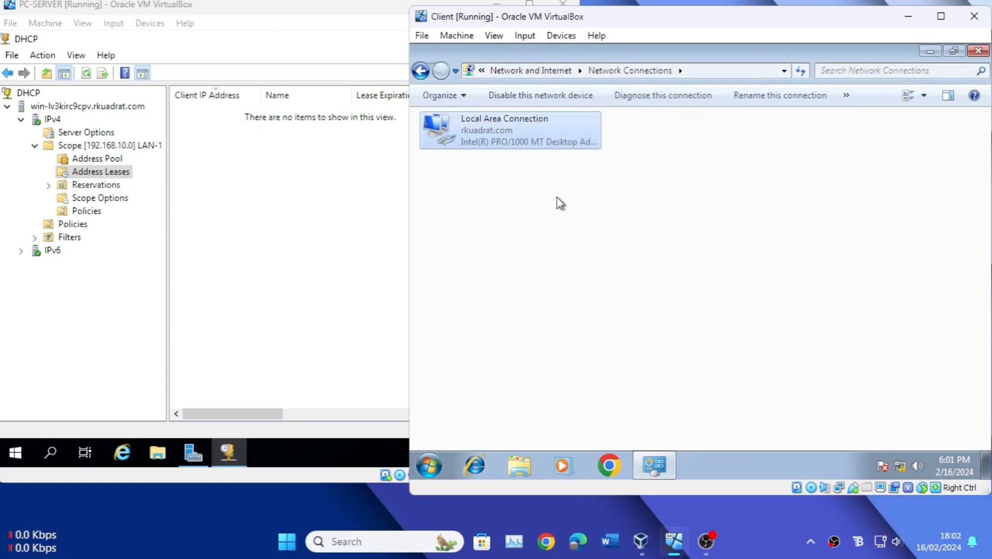
Step: View the client's Local Area Connection status details to check the IPv4 address assigned by DHCP
{"action": "right_click", "coordinate": [501, 139]}
{"action": "left_click", "coordinate": [507, 158]}
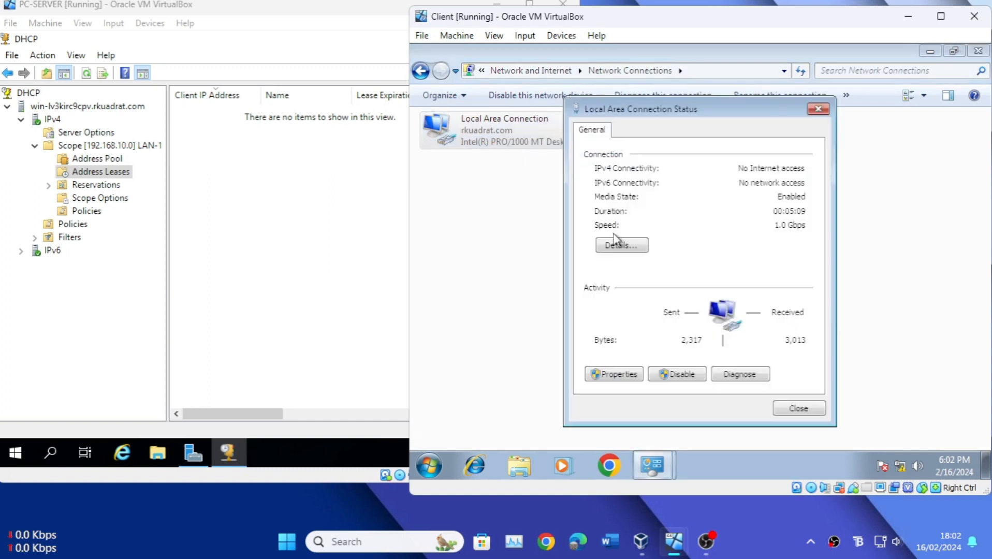
{"action": "left_click", "coordinate": [617, 242]}
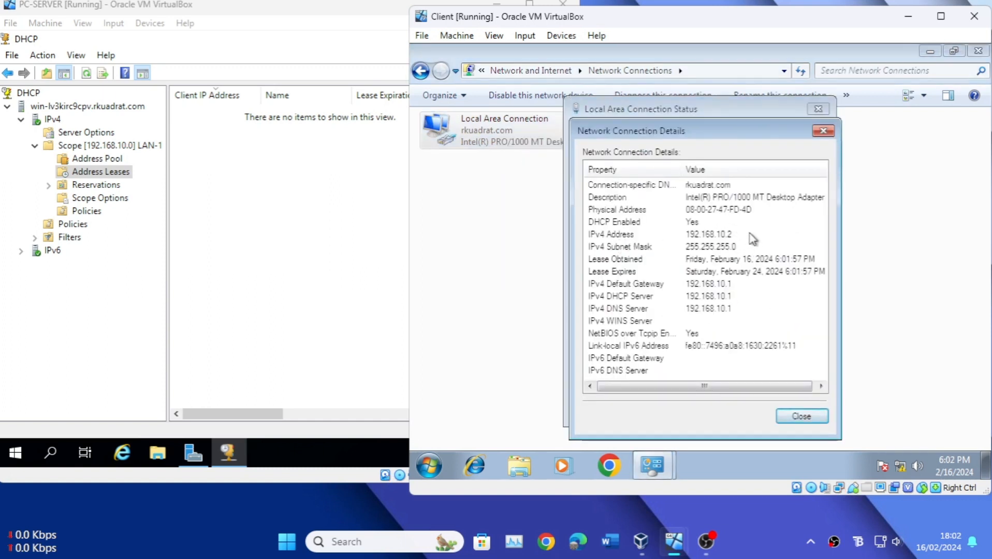
Step: Inspect the address pool and address leases of the LAN-1 scope in the server's DHCP console
{"action": "left_click", "coordinate": [306, 159]}
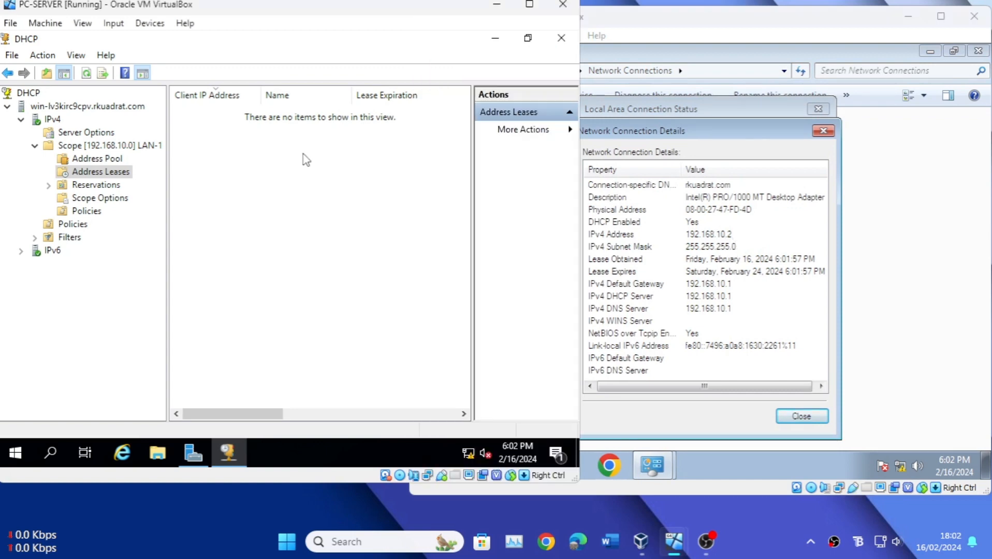
{"action": "left_click", "coordinate": [89, 158]}
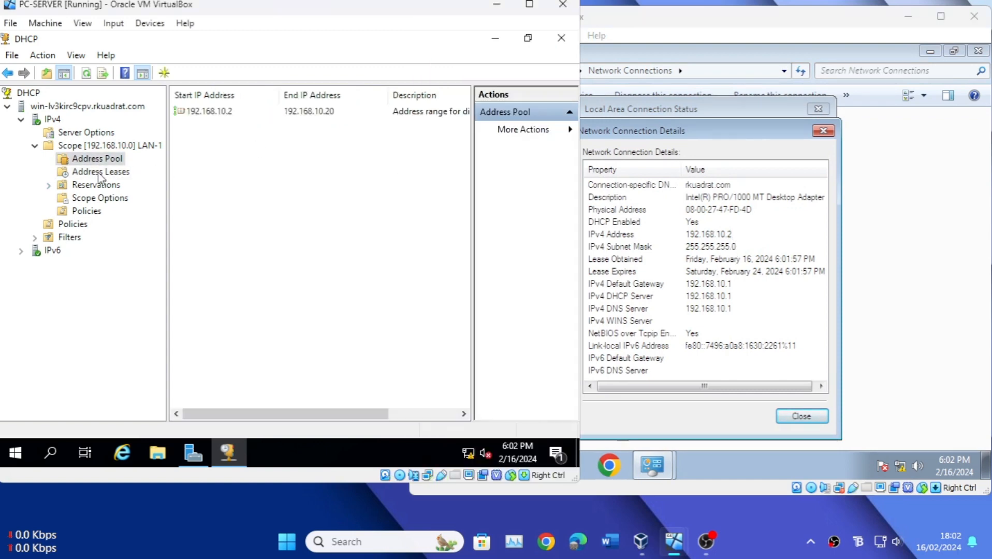
{"action": "left_click", "coordinate": [101, 172]}
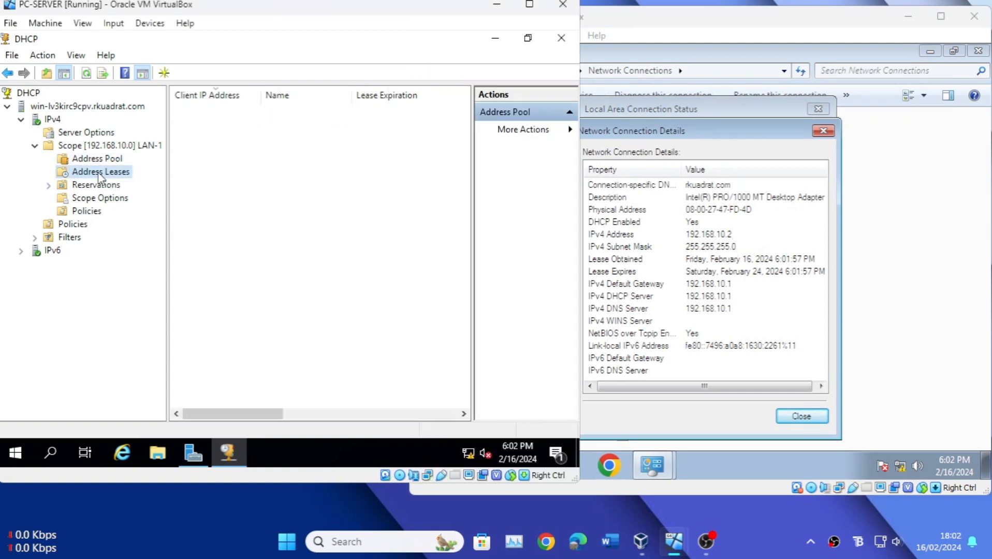
{"action": "right_click", "coordinate": [36, 98]}
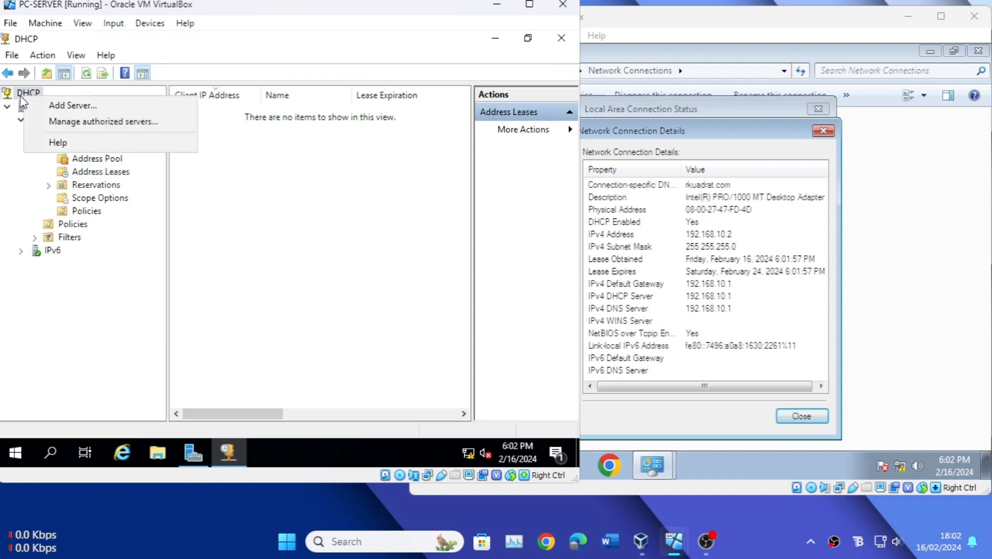
{"action": "left_click", "coordinate": [238, 231]}
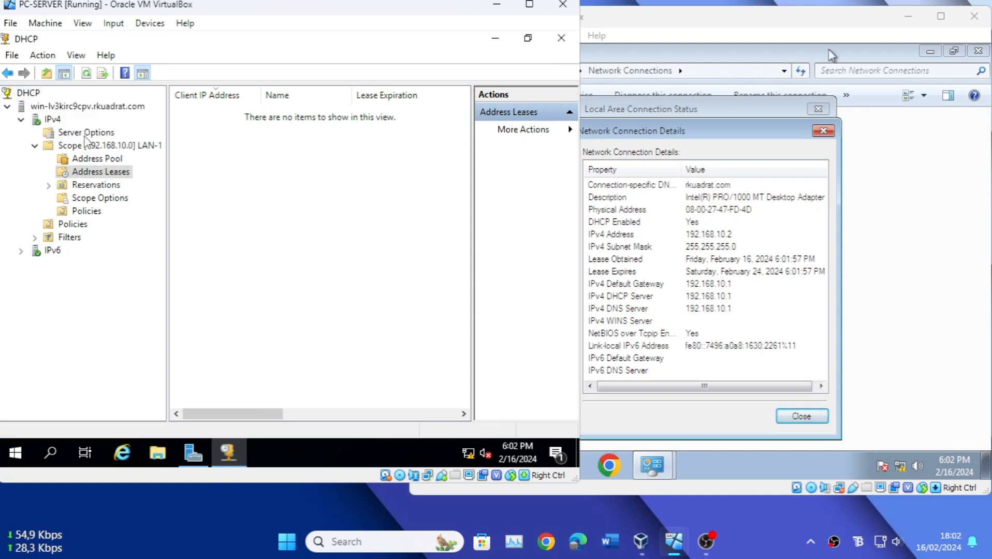
Step: Refresh the DHCP server's IPv4 node and check the client's entry in the LAN-1 scope's address leases
{"action": "right_click", "coordinate": [49, 121]}
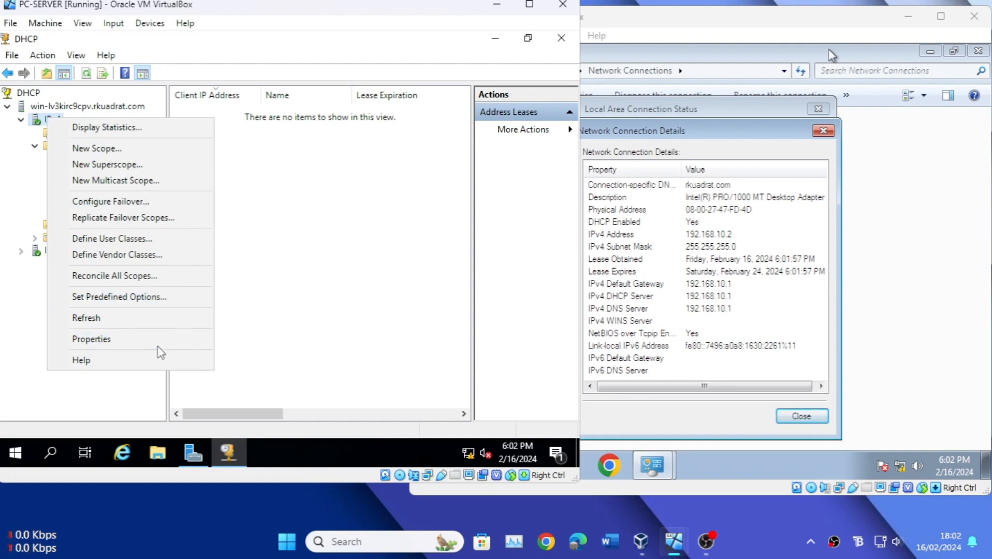
{"action": "left_click", "coordinate": [165, 319]}
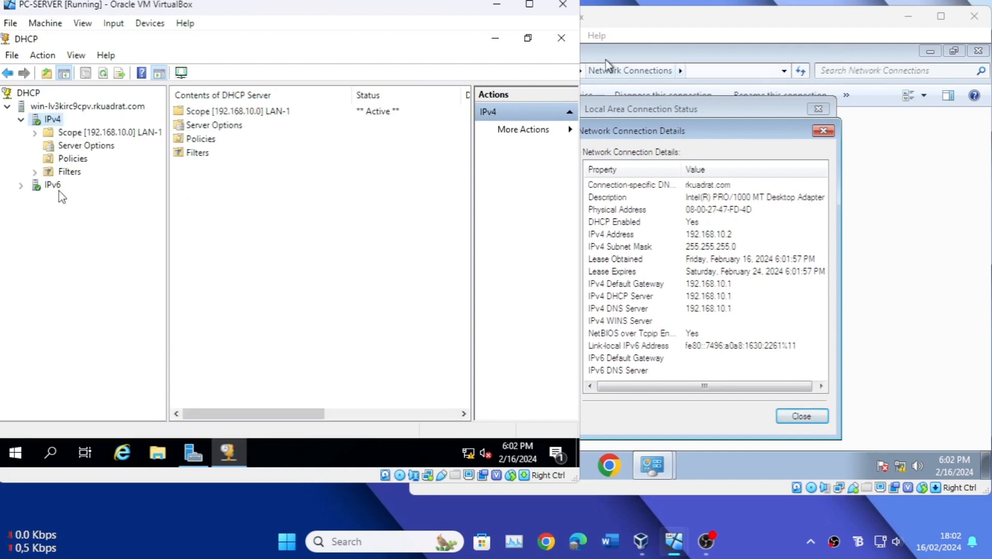
{"action": "double_click", "coordinate": [221, 112]}
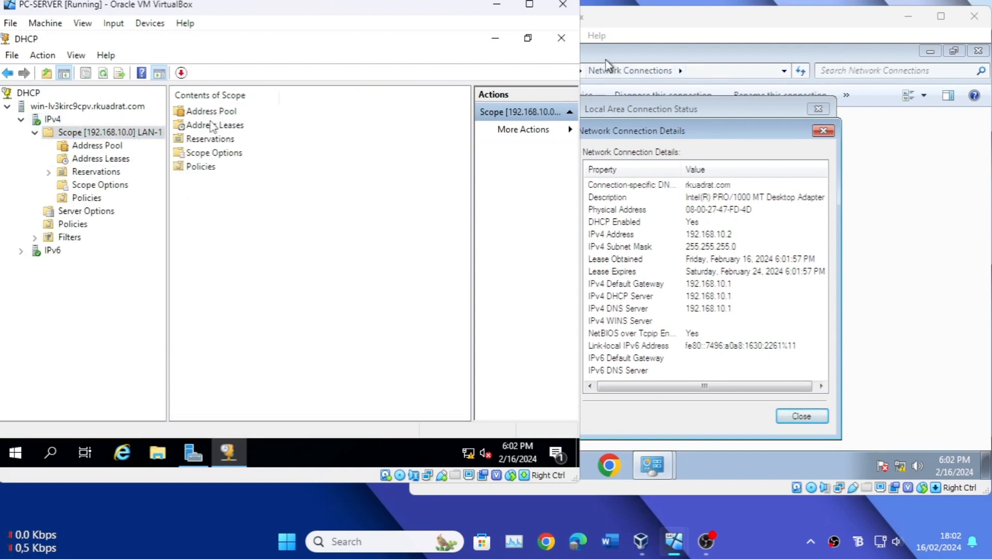
{"action": "double_click", "coordinate": [216, 124]}
{"action": "left_click", "coordinate": [218, 114]}
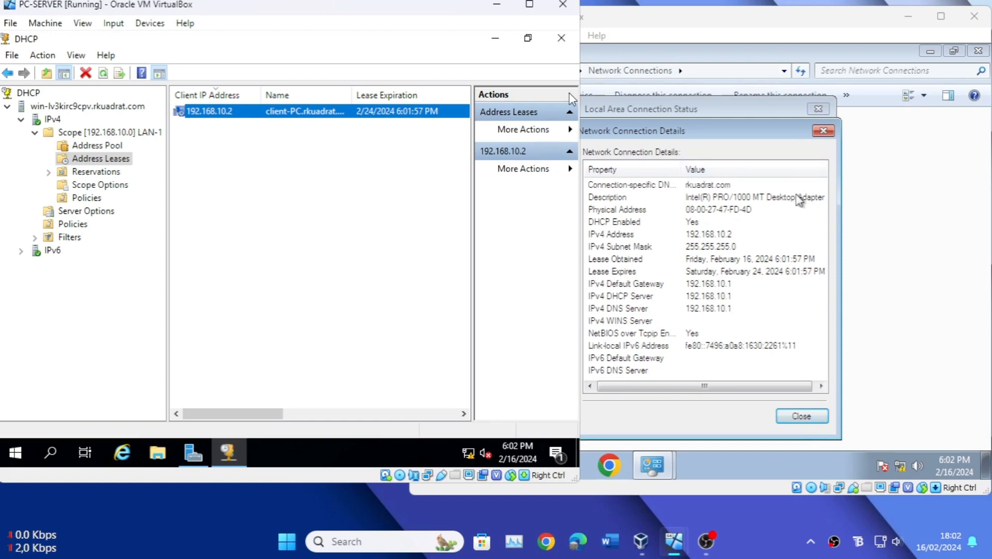
Step: Close the connection details, connection status and Network Connections windows on the client, and refresh its desktop
{"action": "left_click", "coordinate": [827, 208]}
{"action": "left_click", "coordinate": [810, 417]}
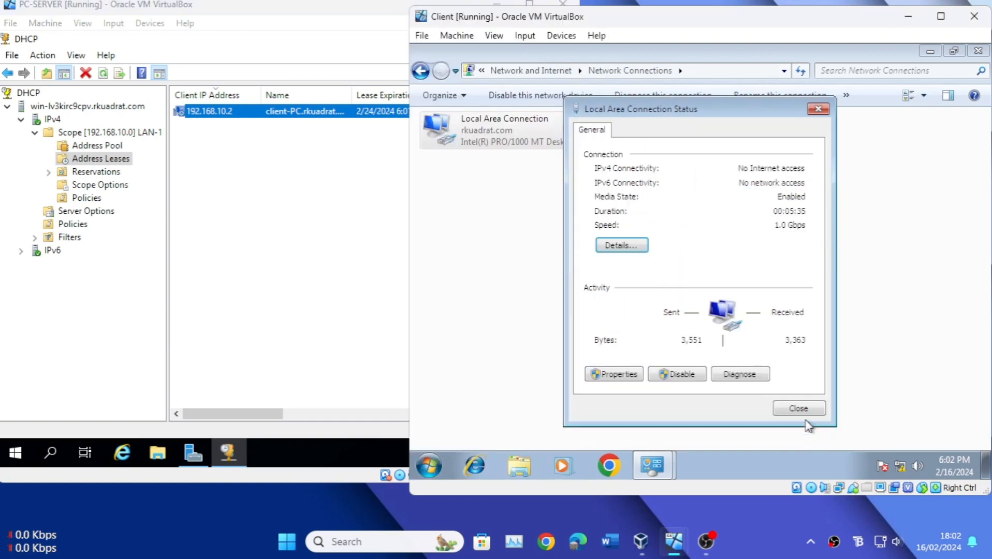
{"action": "left_click", "coordinate": [797, 413]}
{"action": "left_click", "coordinate": [677, 272]}
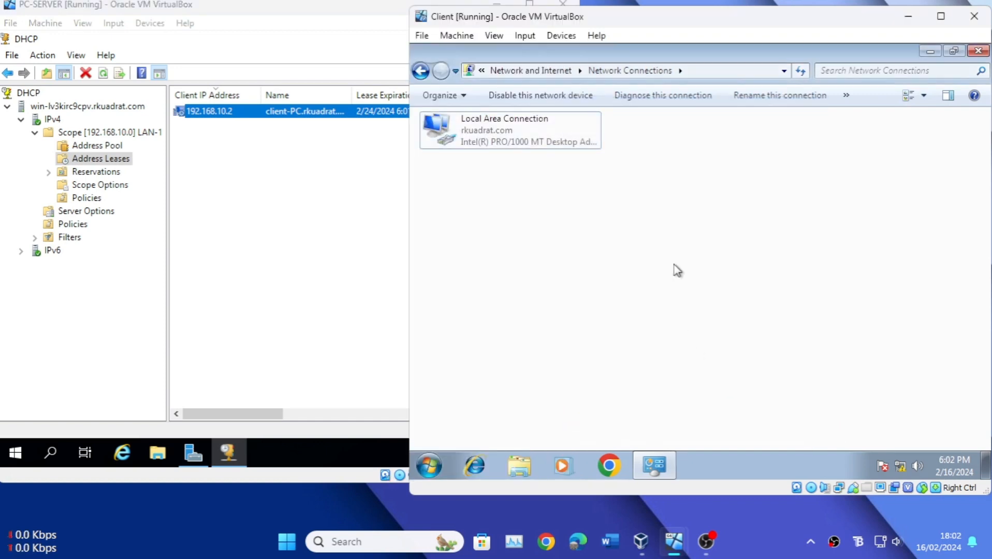
{"action": "right_click", "coordinate": [730, 194]}
{"action": "left_click", "coordinate": [759, 252]}
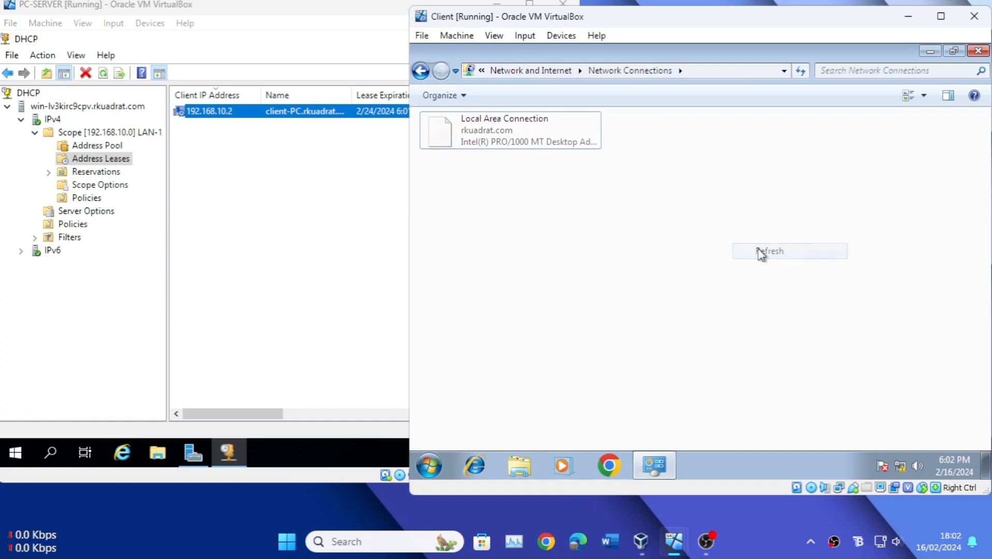
{"action": "left_click", "coordinate": [977, 54]}
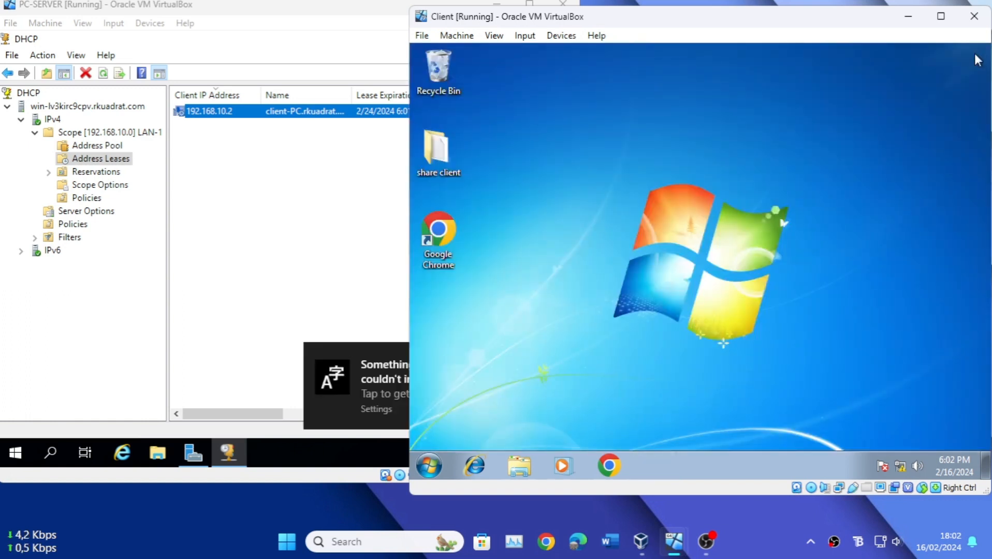
{"action": "right_click", "coordinate": [637, 233]}
{"action": "left_click", "coordinate": [660, 270]}
Step: Check on the client that Windows Firewall is turned off for private and public networks, and close the firewall window
{"action": "left_click", "coordinate": [900, 467]}
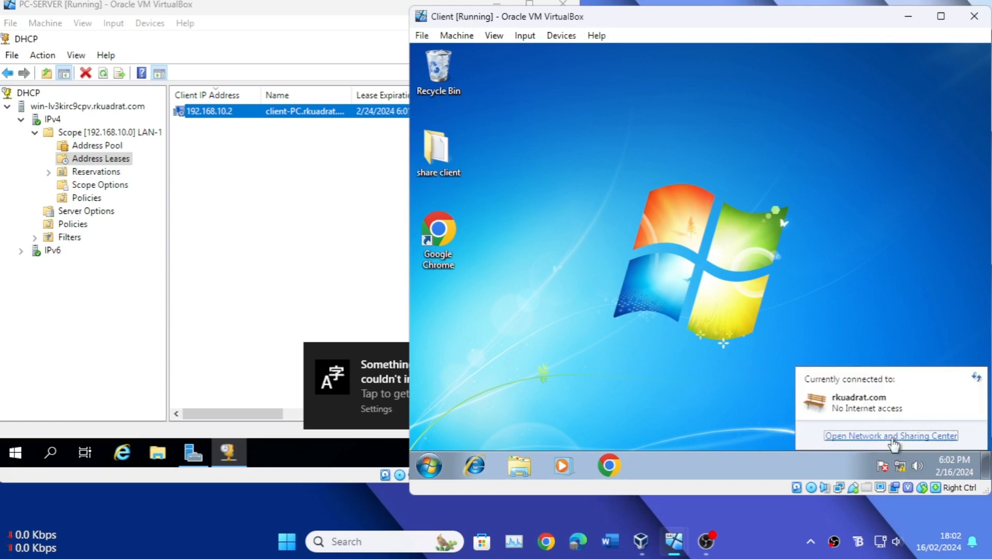
{"action": "left_click", "coordinate": [892, 437]}
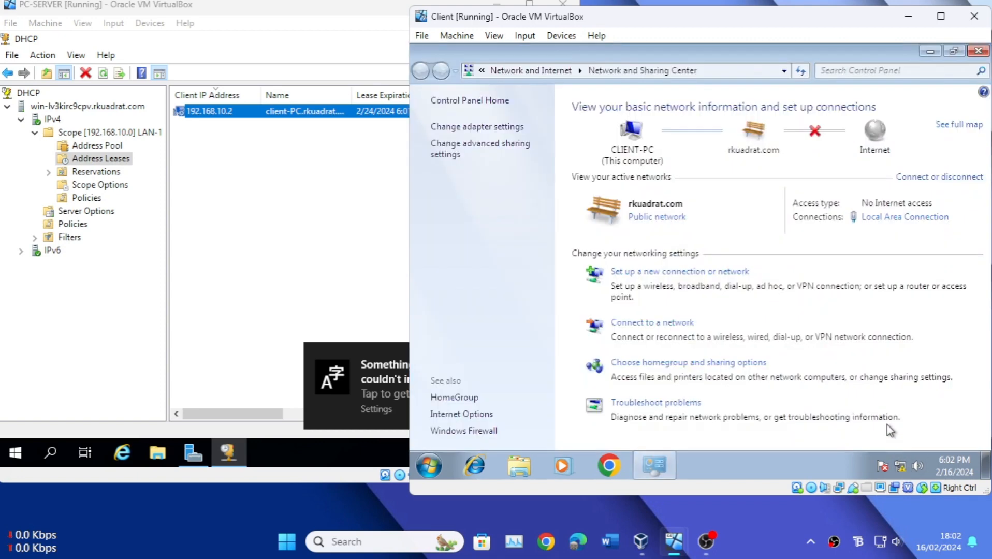
{"action": "left_click", "coordinate": [487, 433]}
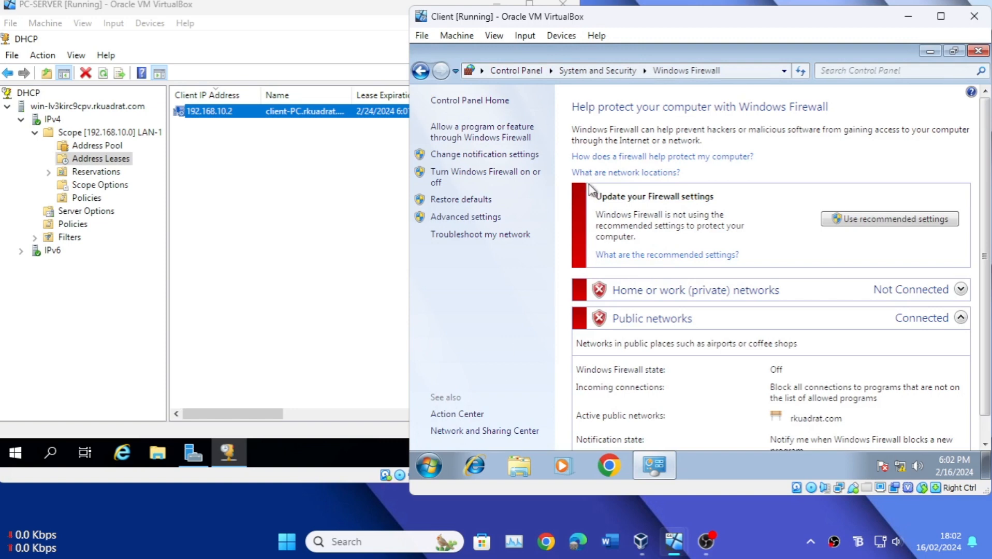
{"action": "left_click", "coordinate": [495, 172]}
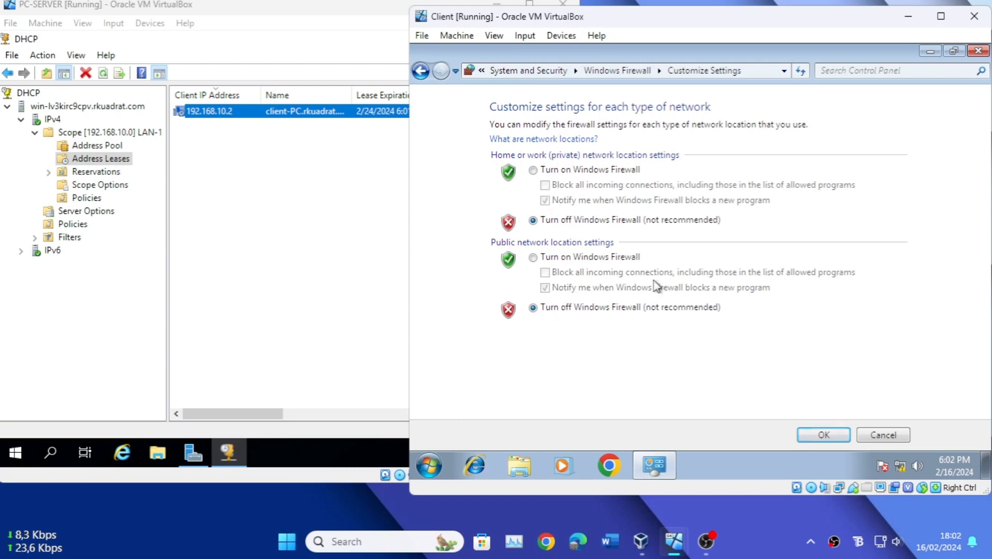
{"action": "left_click", "coordinate": [822, 437]}
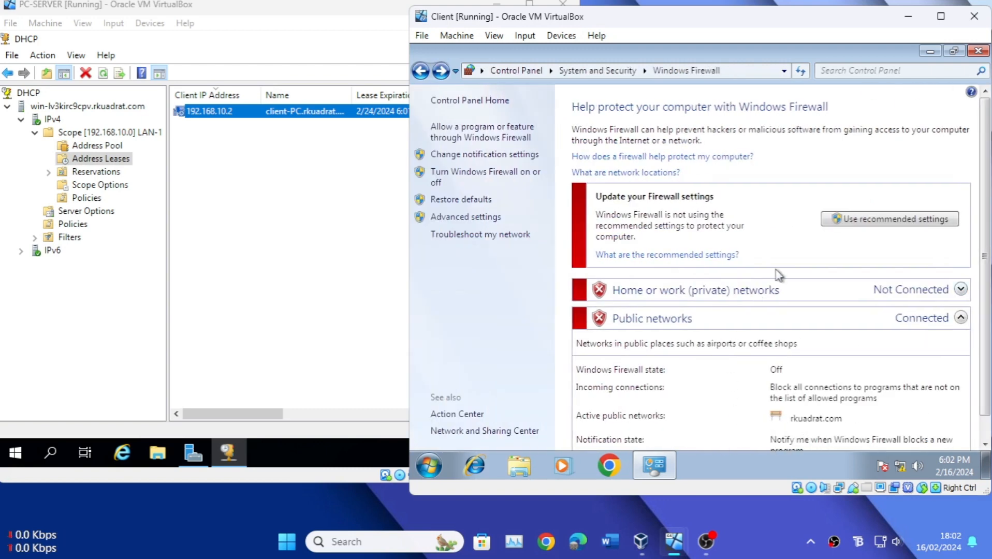
{"action": "left_click", "coordinate": [978, 52]}
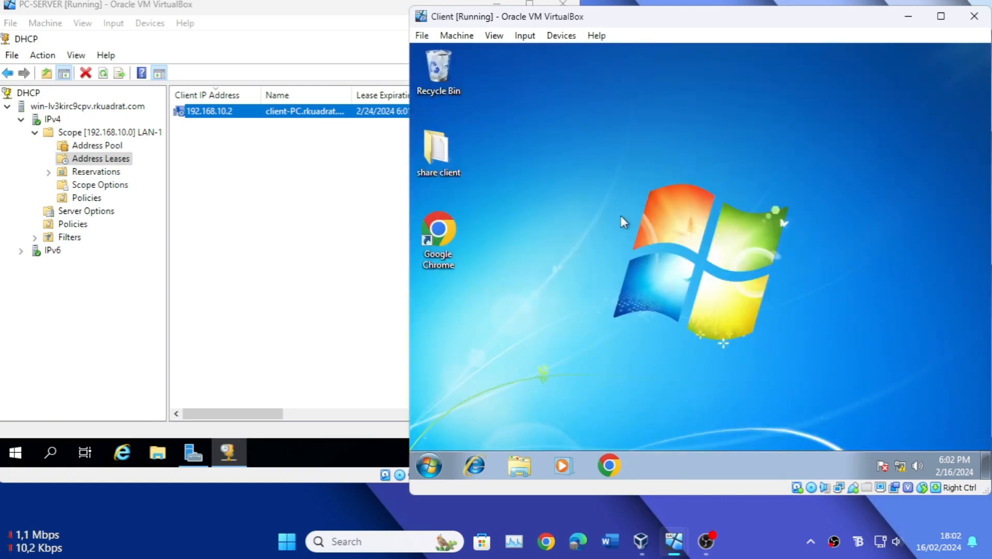
{"action": "right_click", "coordinate": [646, 216]}
{"action": "right_click", "coordinate": [608, 231]}
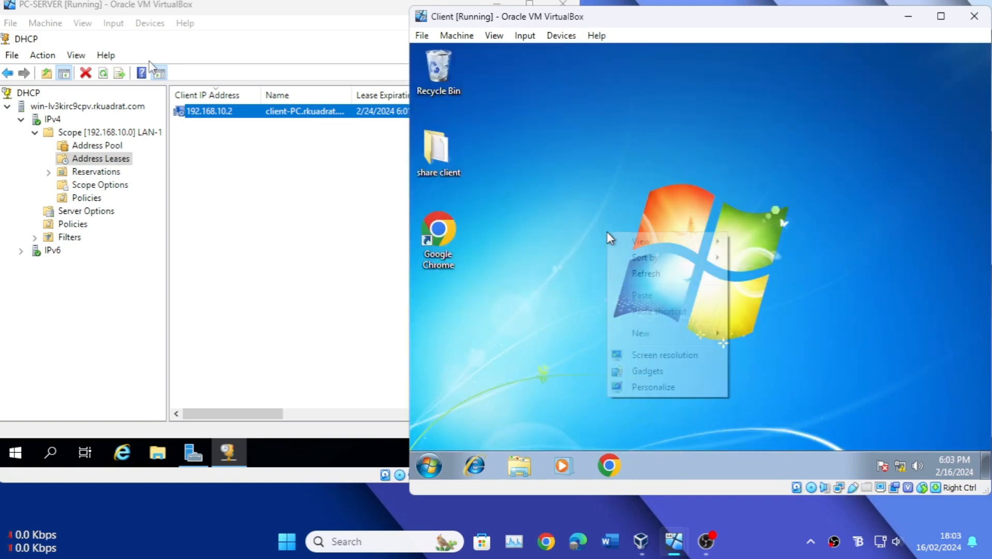
{"action": "left_click", "coordinate": [637, 280]}
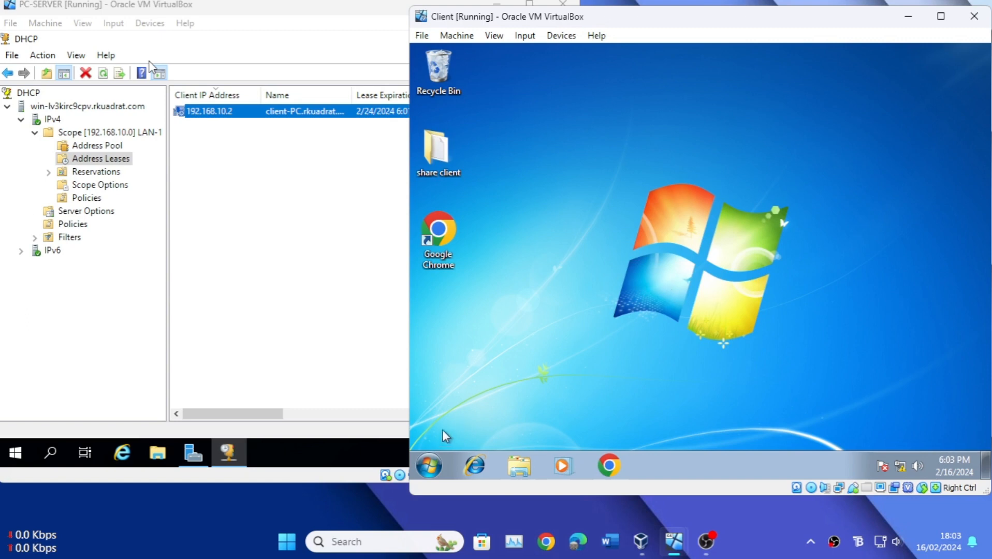
Step: Open the Computer Name/Domain Changes settings from the client computer's system properties
{"action": "left_click", "coordinate": [429, 465]}
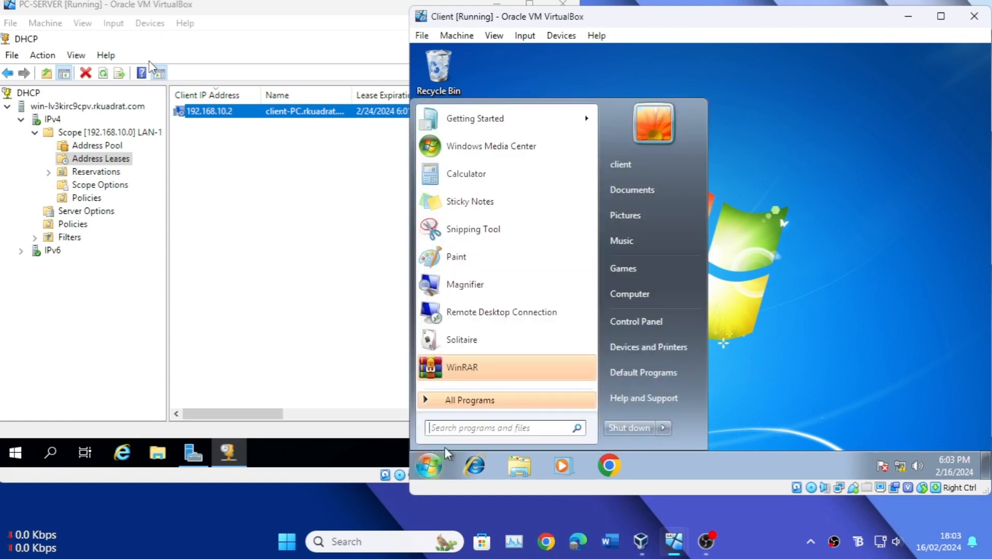
{"action": "right_click", "coordinate": [651, 295]}
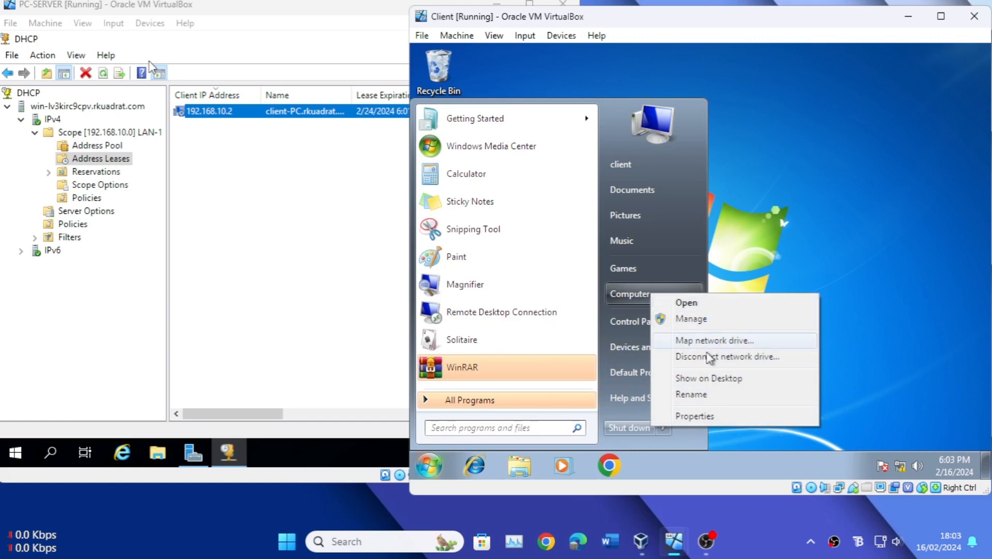
{"action": "left_click", "coordinate": [699, 416]}
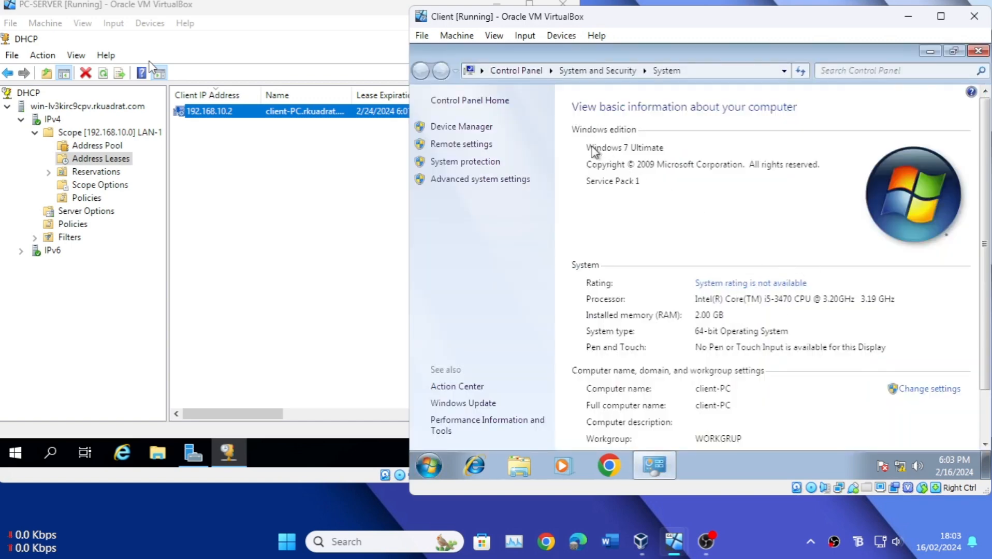
{"action": "scroll", "coordinate": [782, 261], "scroll_direction": "down", "scroll_amount": 1}
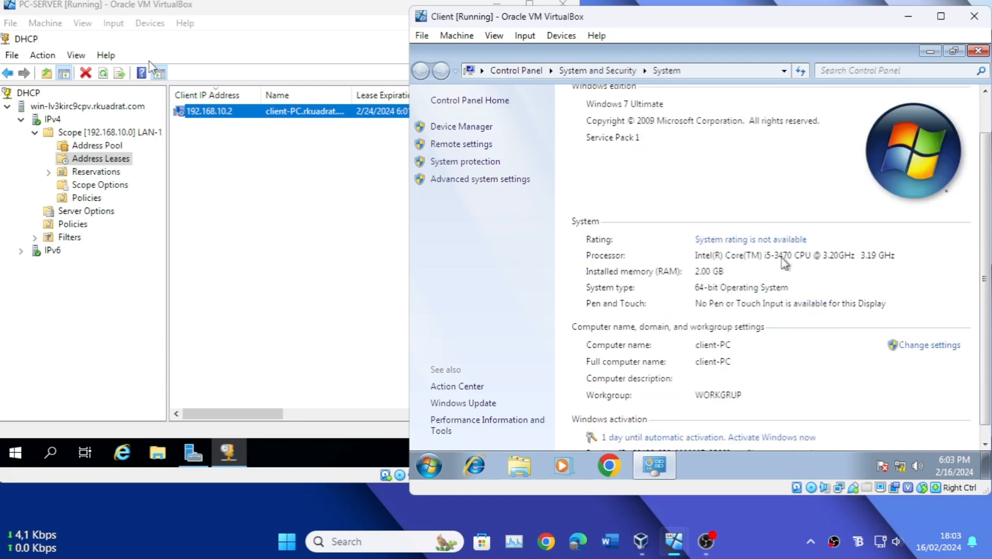
{"action": "left_click", "coordinate": [919, 356]}
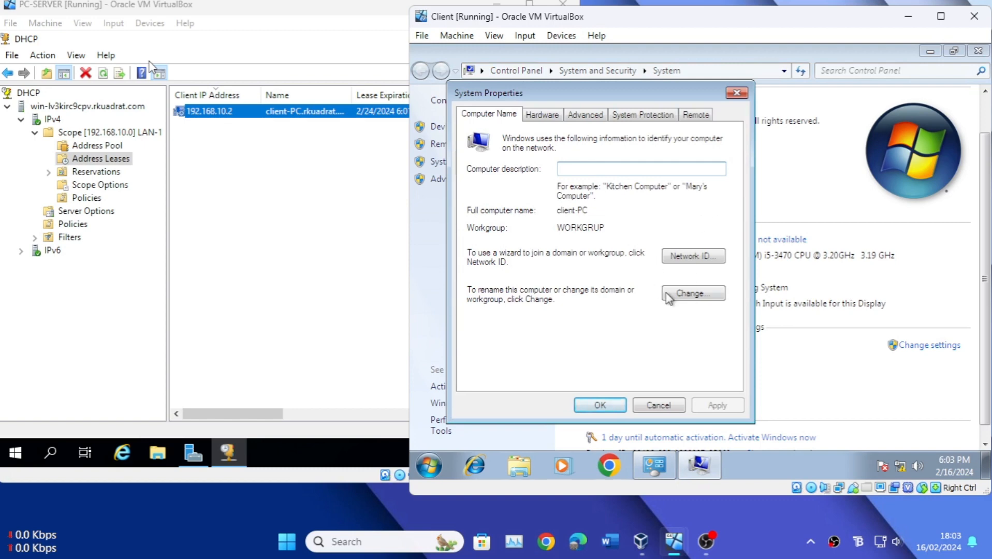
{"action": "left_click", "coordinate": [704, 296]}
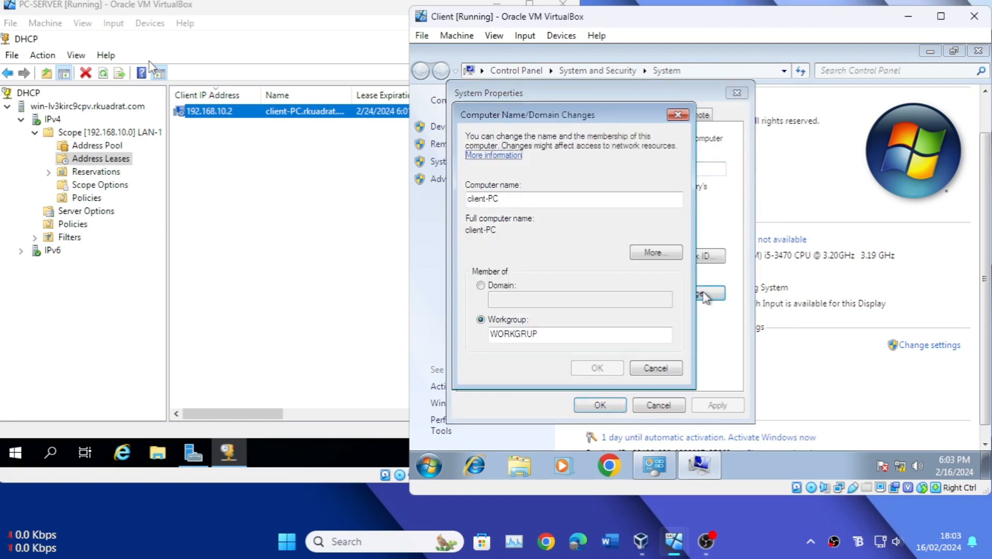
Step: Change the client's membership from workgroup to the domain rkuadrat.com and submit the change
{"action": "left_click", "coordinate": [481, 286]}
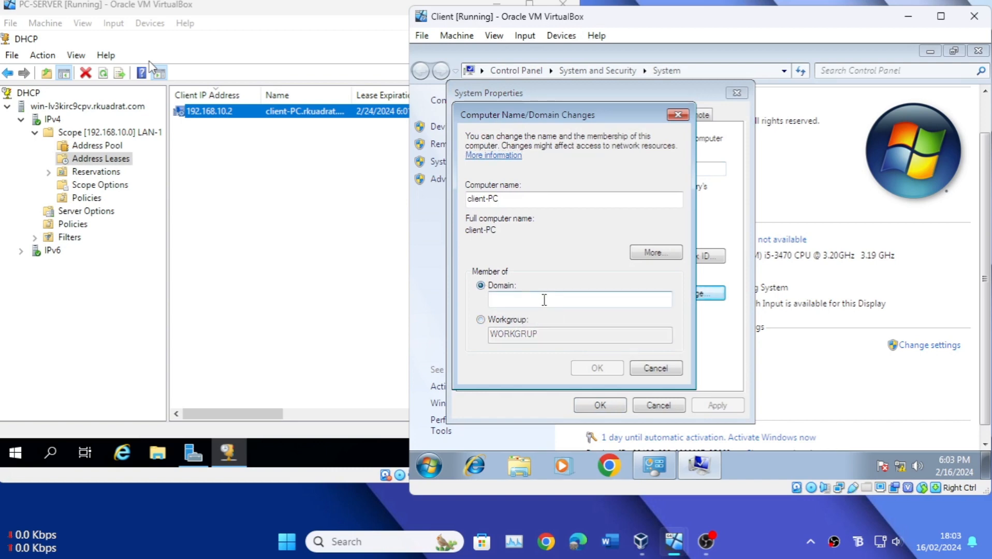
{"action": "type", "text": "rkuadrat.com"}
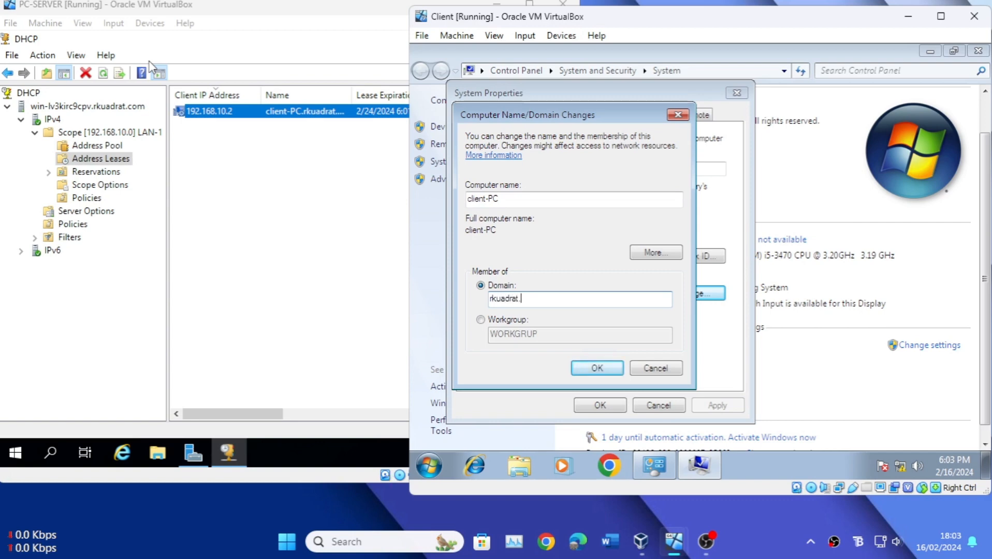
{"action": "left_click", "coordinate": [598, 367]}
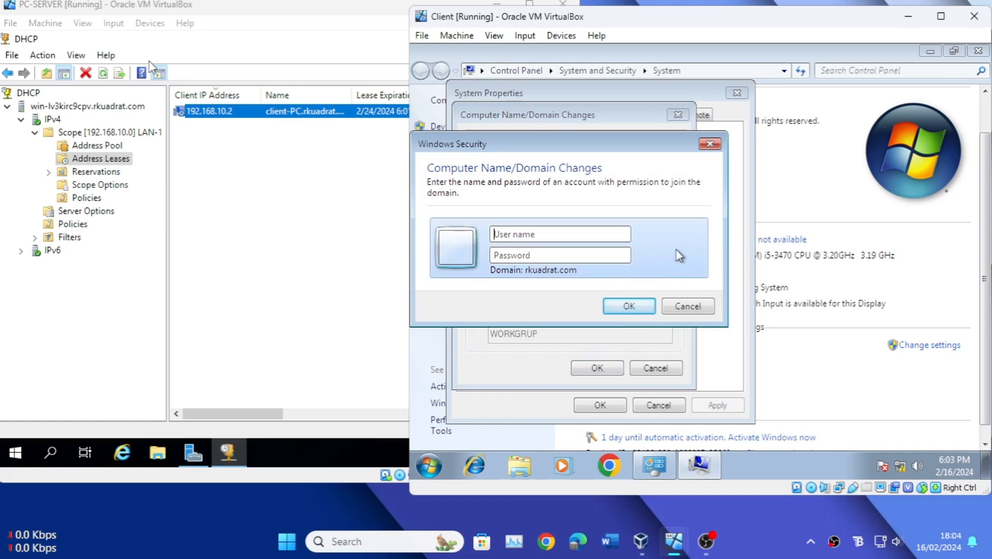
Step: Authorize the domain join with the user name Administrator and the account password
{"action": "type", "text": "Administrator"}
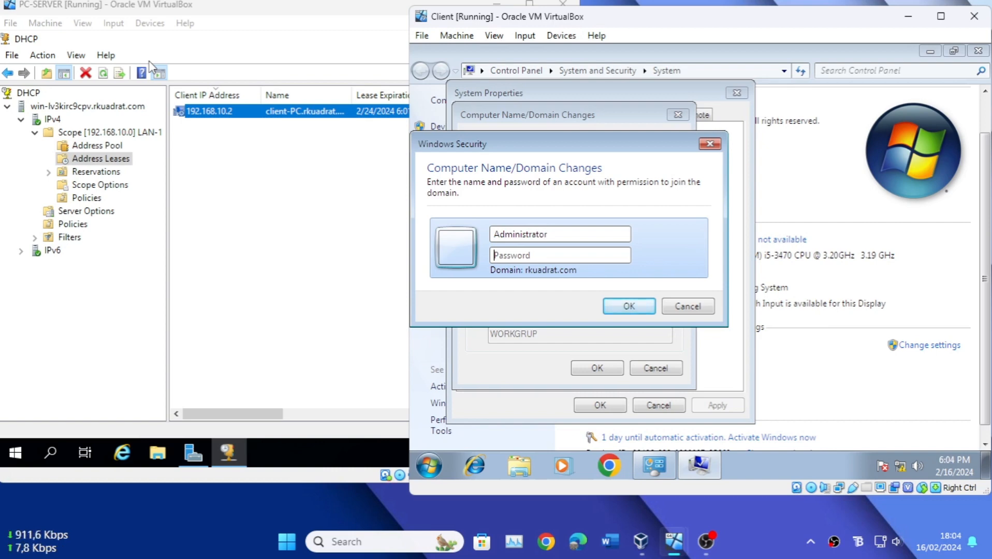
{"action": "type", "text": "•••••••"}
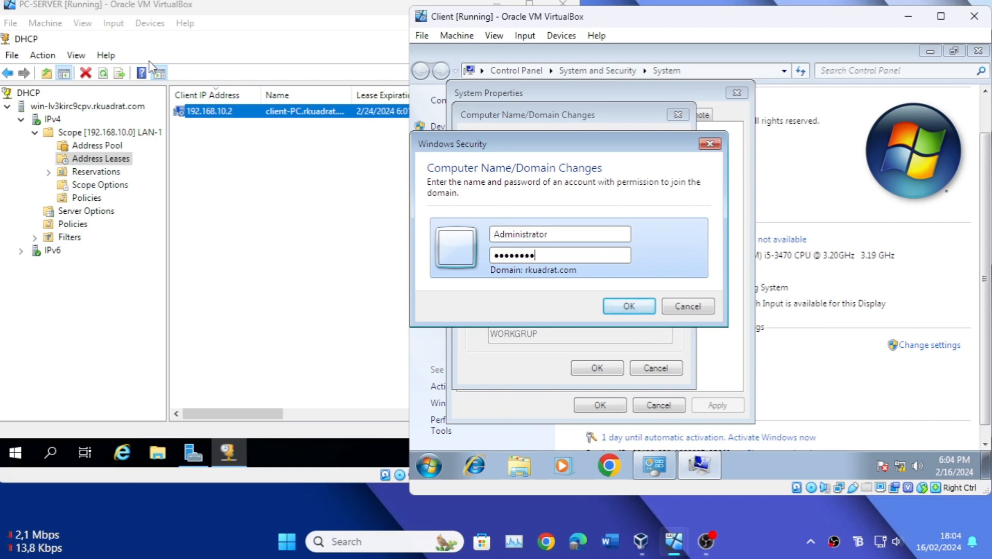
{"action": "key", "text": "Return"}
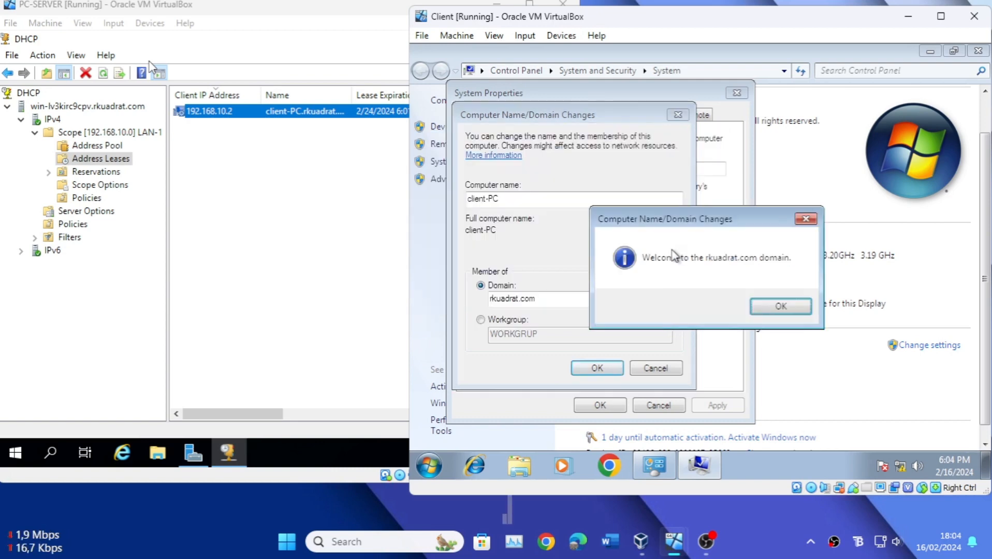
Step: Acknowledge the domain welcome and restart notices, close System Properties, and restart the client to apply the changes
{"action": "left_click", "coordinate": [790, 307]}
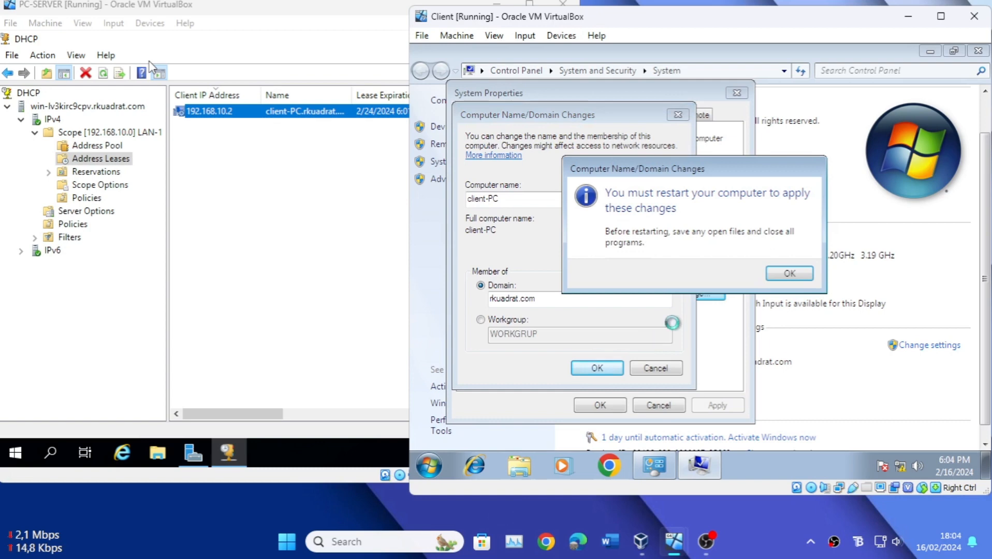
{"action": "left_click", "coordinate": [791, 274]}
{"action": "left_click", "coordinate": [598, 406]}
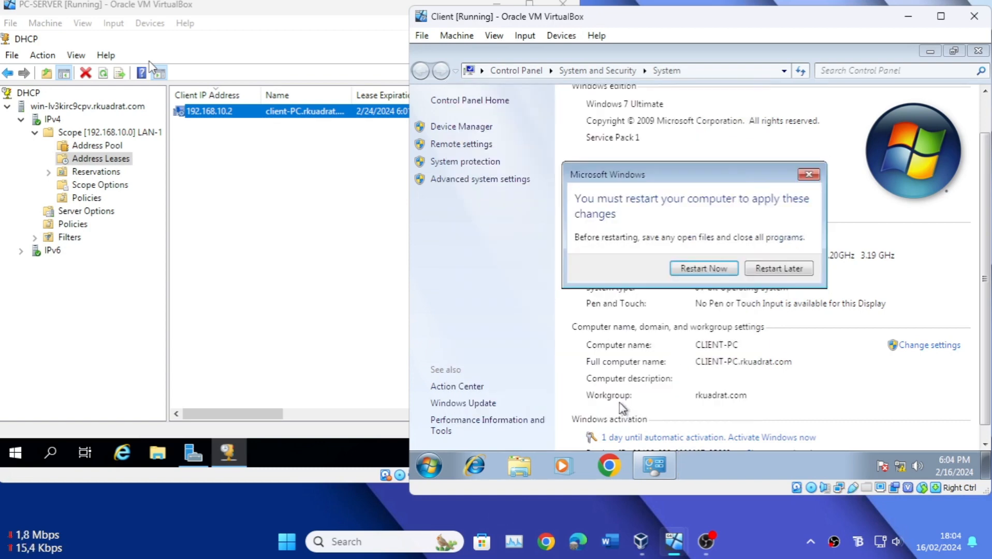
{"action": "left_click", "coordinate": [732, 273]}
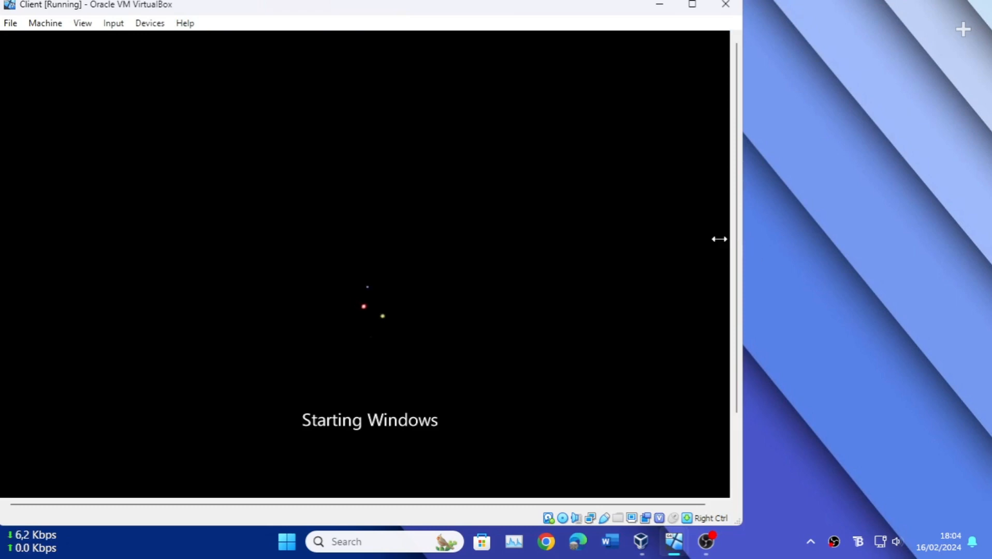
Step: Send Ctrl+Alt+Del to the restarted client VM and log on with the local CLIENT-PC\client account
{"action": "left_click_drag", "start_coordinate": [483, 16], "coordinate": [753, 16]}
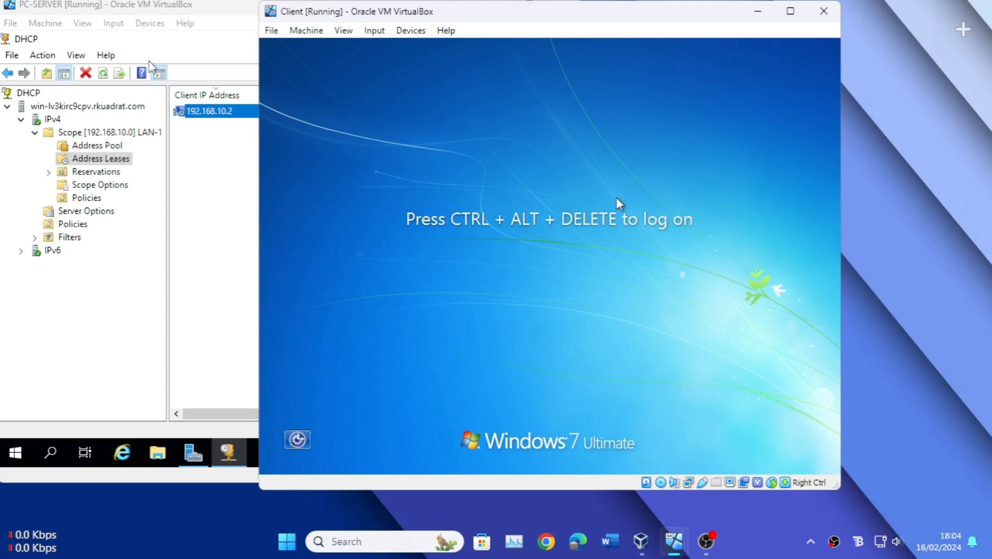
{"action": "left_click", "coordinate": [374, 30]}
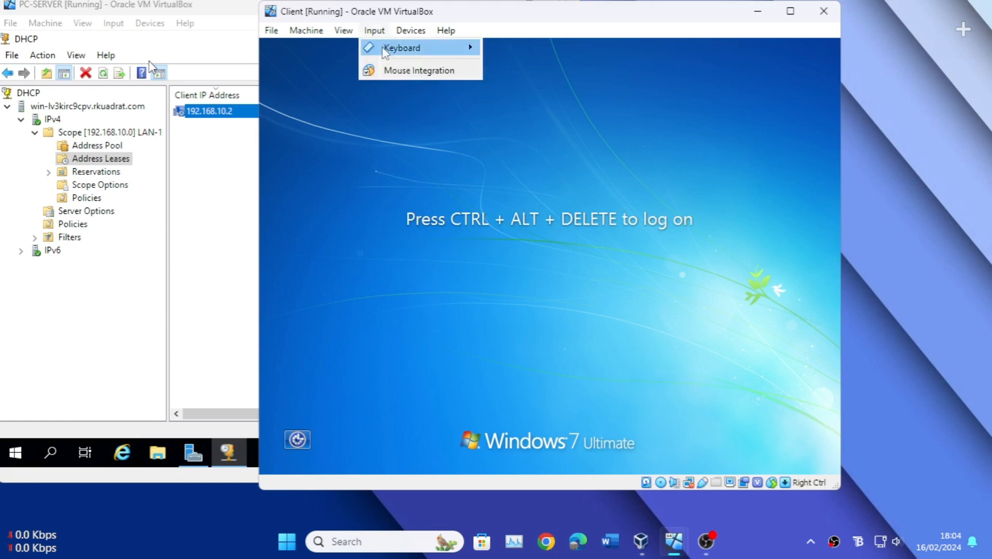
{"action": "mouse_move", "coordinate": [465, 53]}
{"action": "left_click", "coordinate": [536, 72]}
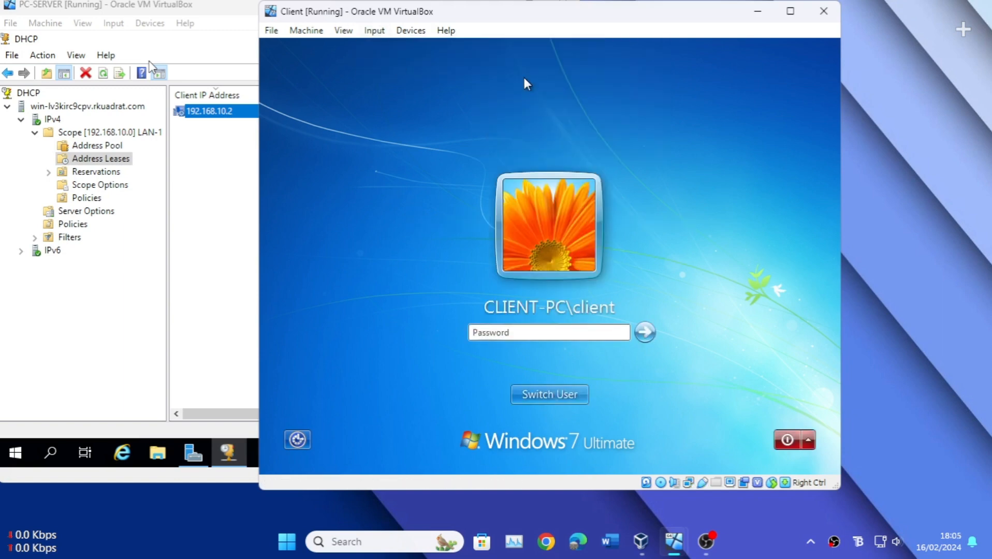
{"action": "left_click", "coordinate": [650, 335]}
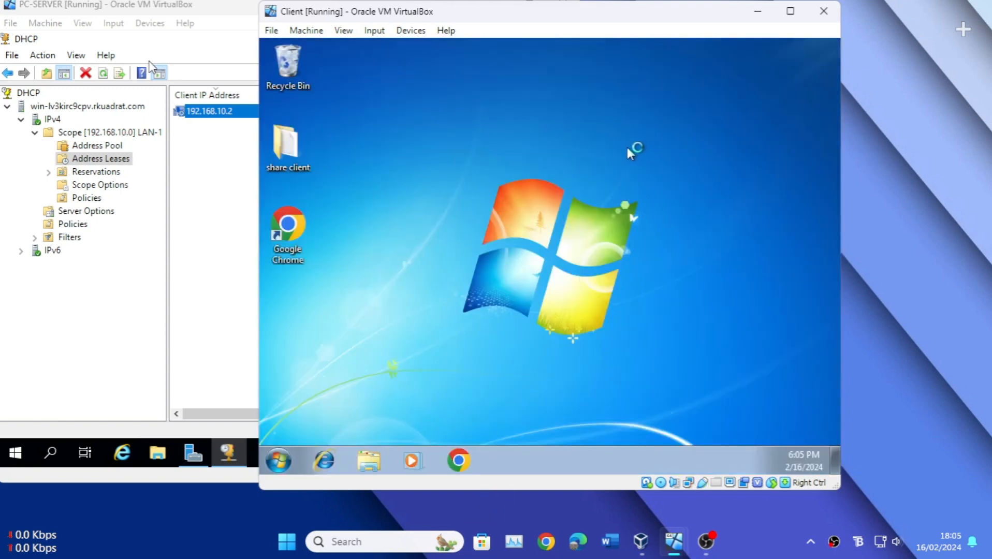
Step: Move the client VM's window beside the server's DHCP console and refresh the client's desktop several times
{"action": "left_click_drag", "start_coordinate": [615, 23], "coordinate": [763, 28]}
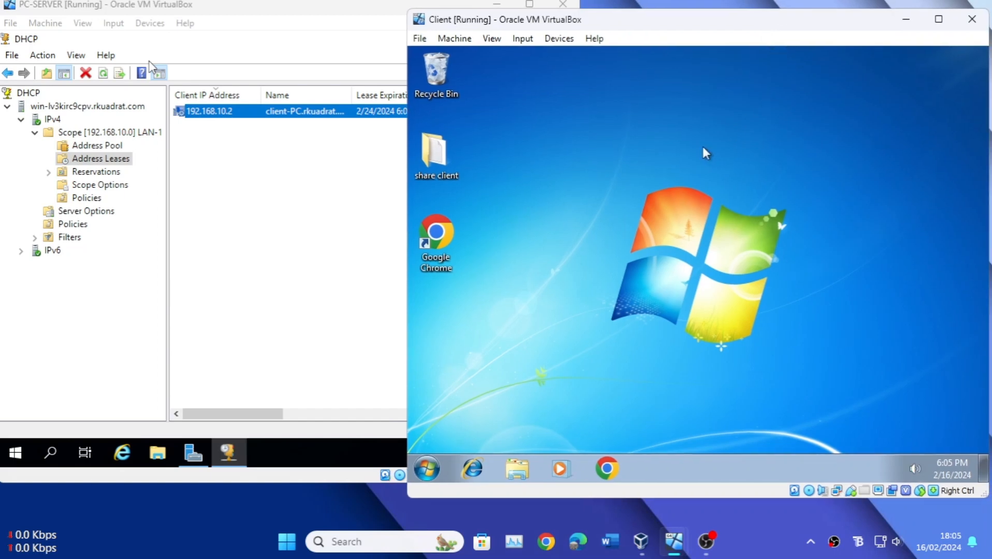
{"action": "right_click", "coordinate": [646, 135]}
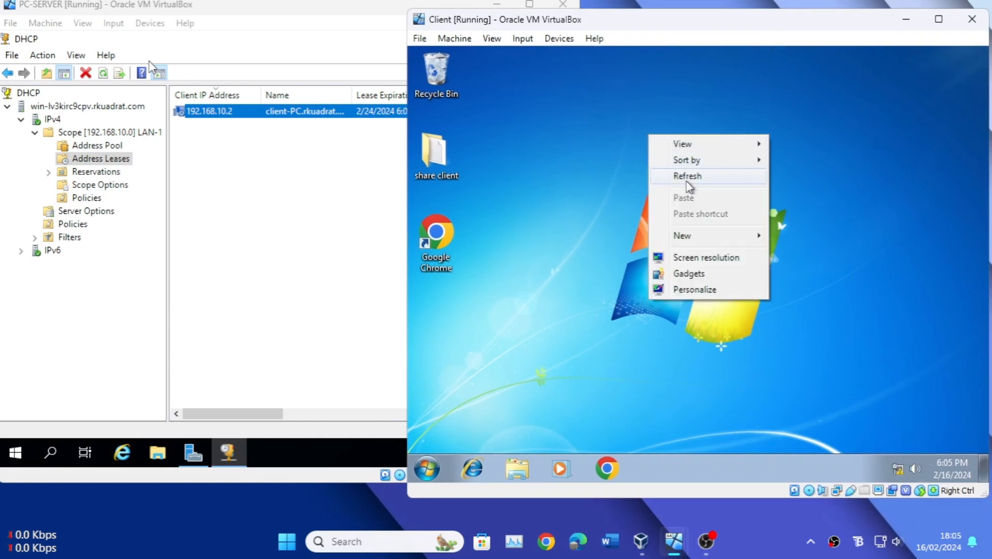
{"action": "left_click", "coordinate": [688, 175]}
{"action": "right_click", "coordinate": [670, 166]}
{"action": "left_click", "coordinate": [693, 207]}
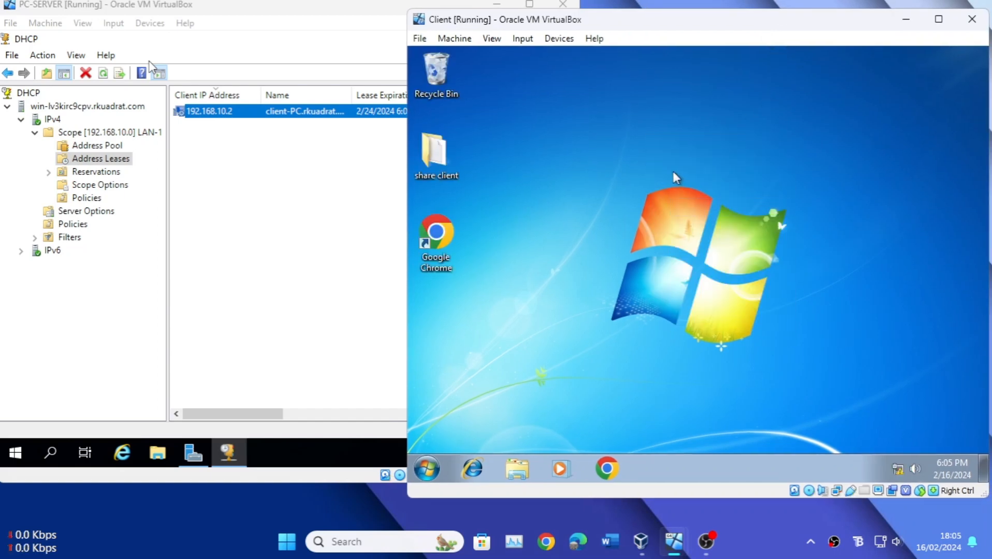
{"action": "right_click", "coordinate": [673, 172]}
{"action": "left_click", "coordinate": [698, 214]}
Step: Open the client's advanced sharing settings and check the sharing options of the Home or Work profile
{"action": "left_click", "coordinate": [898, 469]}
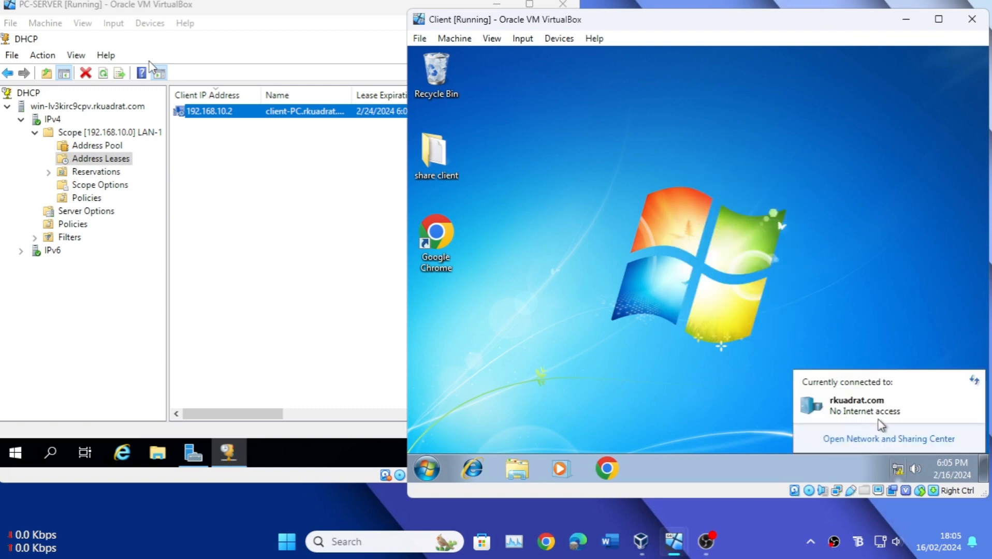
{"action": "left_click", "coordinate": [859, 440]}
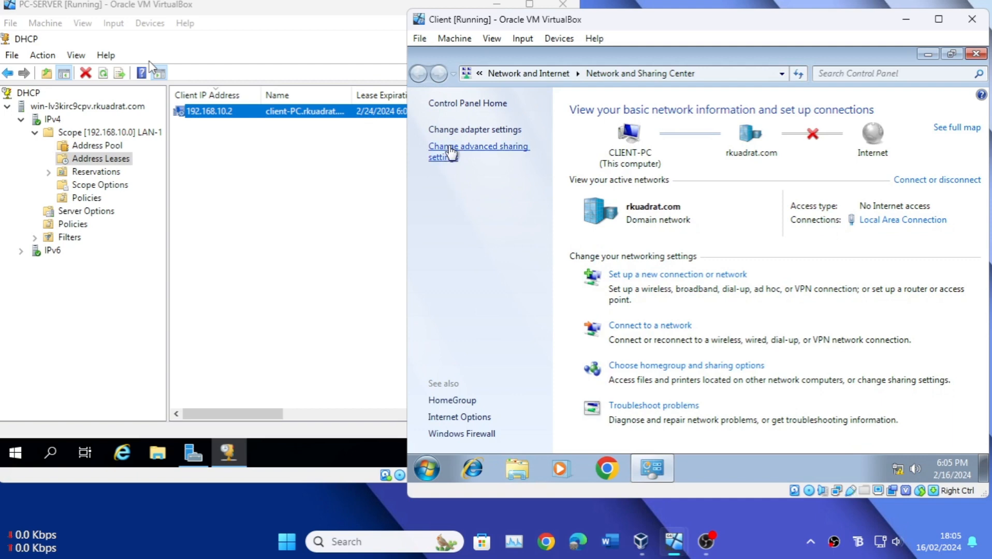
{"action": "left_click", "coordinate": [451, 153]}
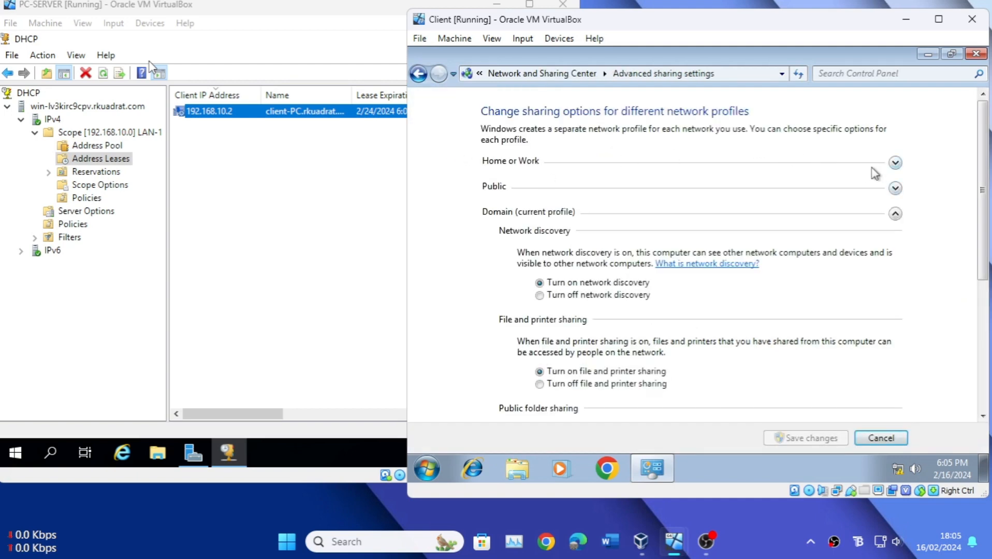
{"action": "left_click", "coordinate": [895, 162]}
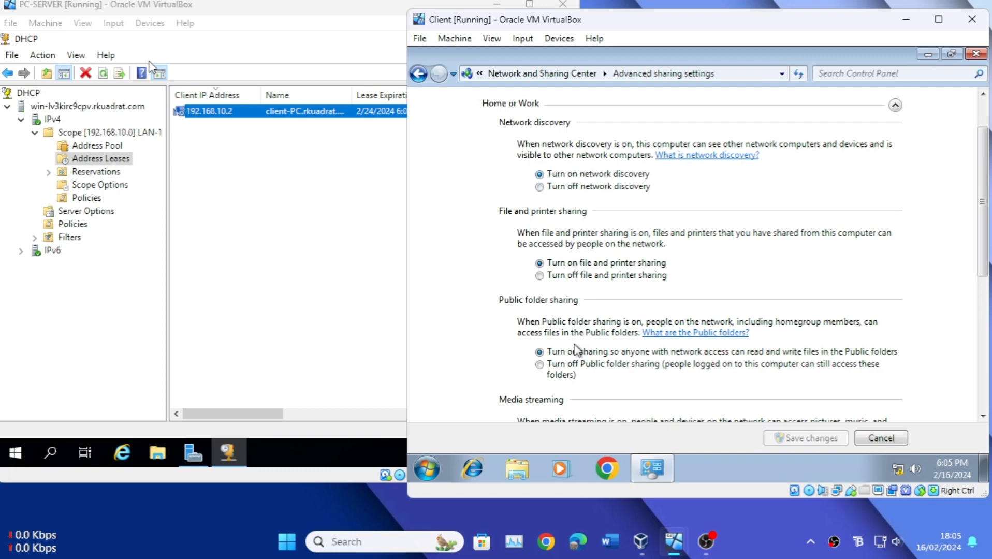
{"action": "scroll", "coordinate": [763, 248], "scroll_direction": "down", "scroll_amount": 4}
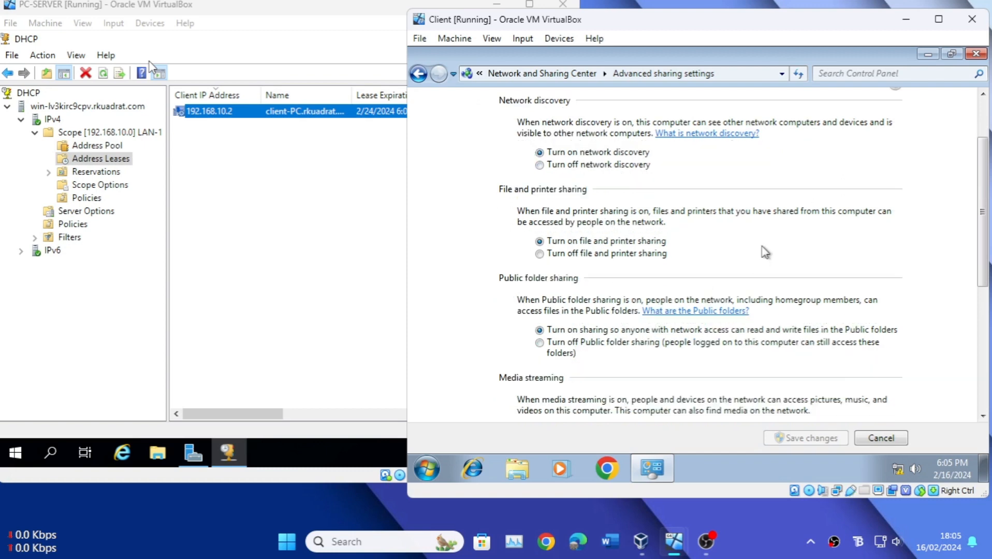
{"action": "scroll", "coordinate": [763, 247], "scroll_direction": "down", "scroll_amount": 7}
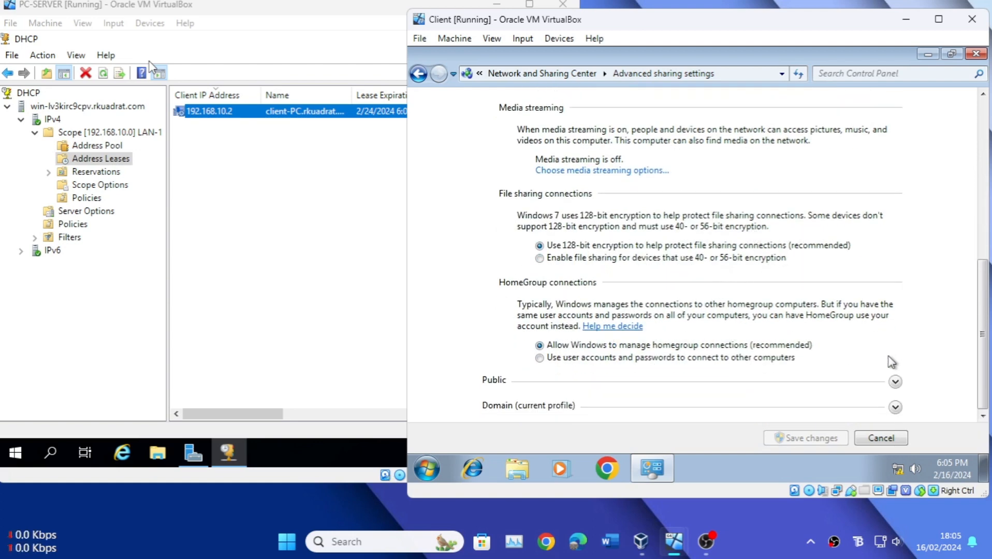
Step: Check the sharing options of the Public and Domain profiles, and close the settings window without saving changes
{"action": "left_click", "coordinate": [895, 383]}
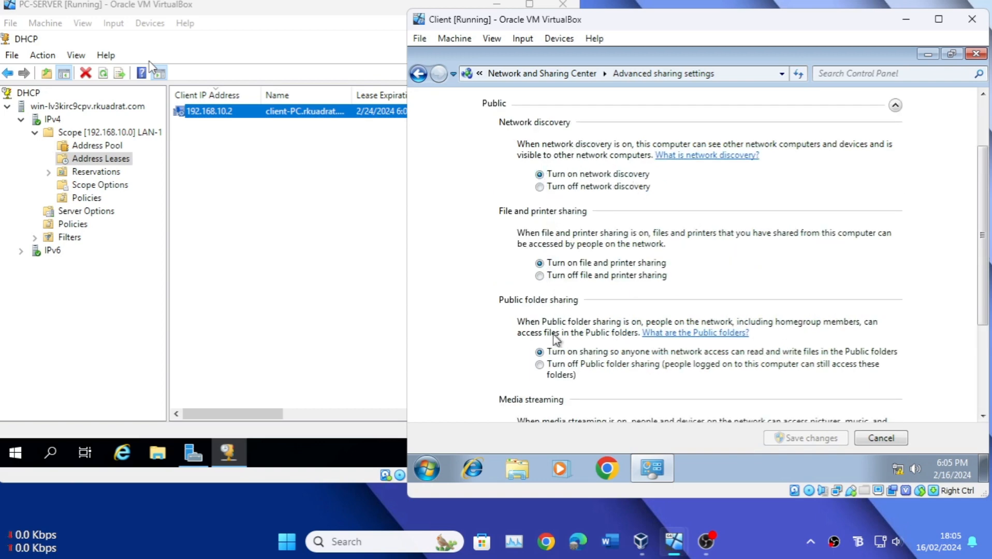
{"action": "scroll", "coordinate": [804, 194], "scroll_direction": "down", "scroll_amount": 3}
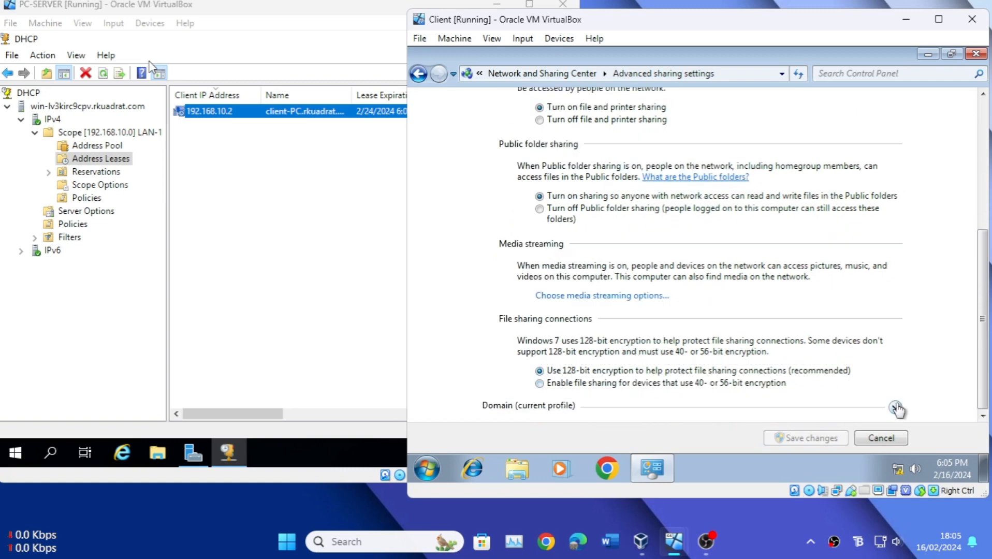
{"action": "left_click", "coordinate": [896, 408]}
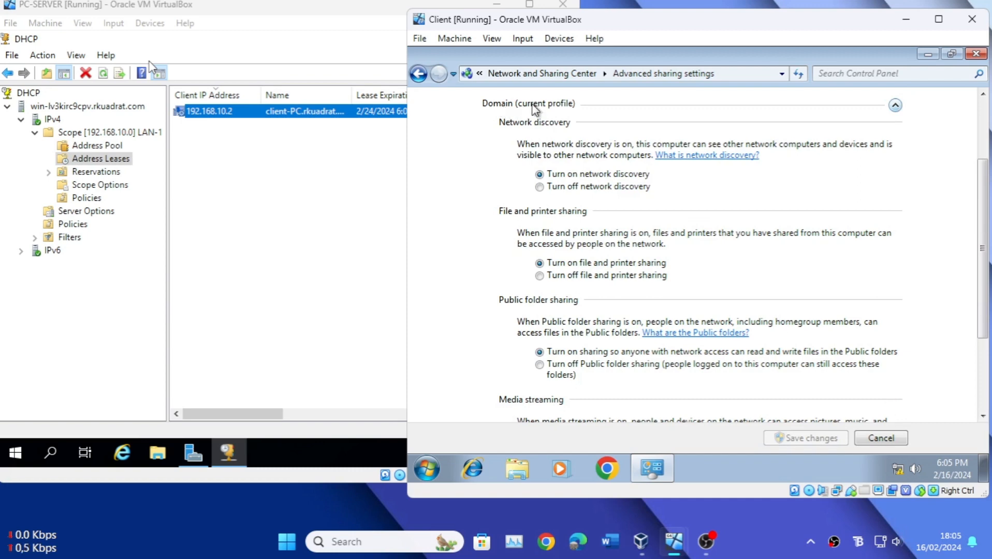
{"action": "scroll", "coordinate": [562, 284], "scroll_direction": "down", "scroll_amount": 1}
{"action": "scroll", "coordinate": [563, 284], "scroll_direction": "down", "scroll_amount": 2}
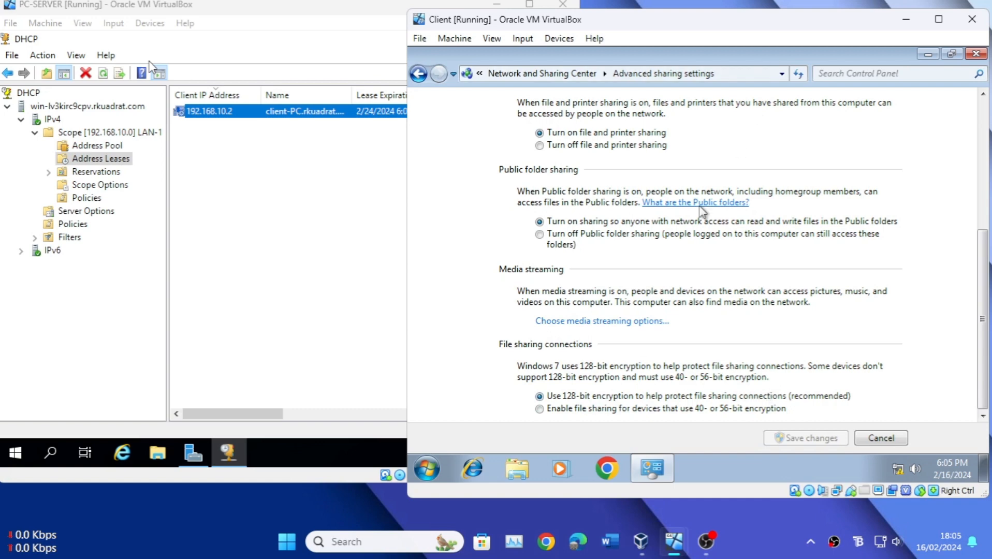
{"action": "left_click", "coordinate": [567, 410]}
{"action": "left_click", "coordinate": [563, 398]}
{"action": "left_click", "coordinate": [880, 438]}
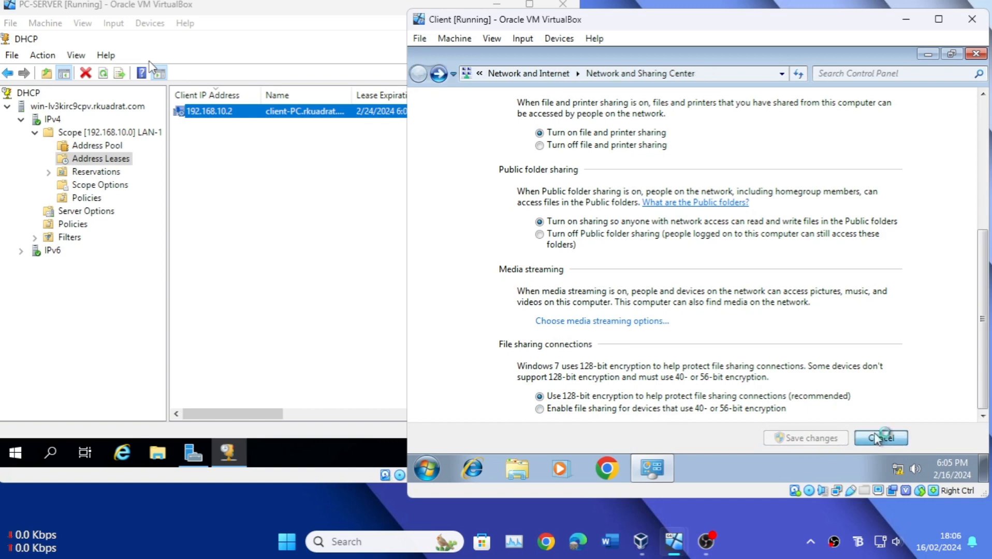
{"action": "left_click", "coordinate": [976, 56]}
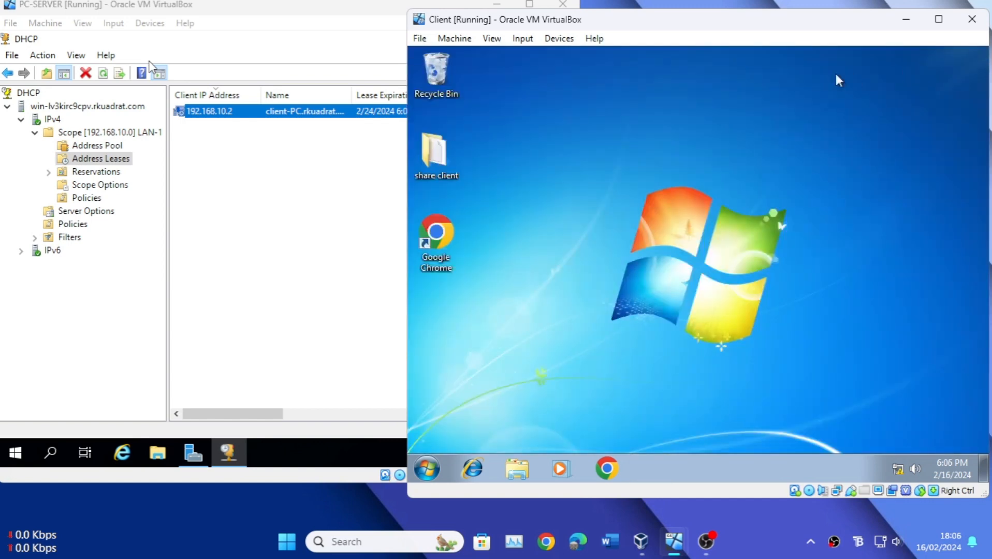
Step: Browse the Network location in the client VM's file explorer to check which computers are listed
{"action": "left_click", "coordinate": [518, 468]}
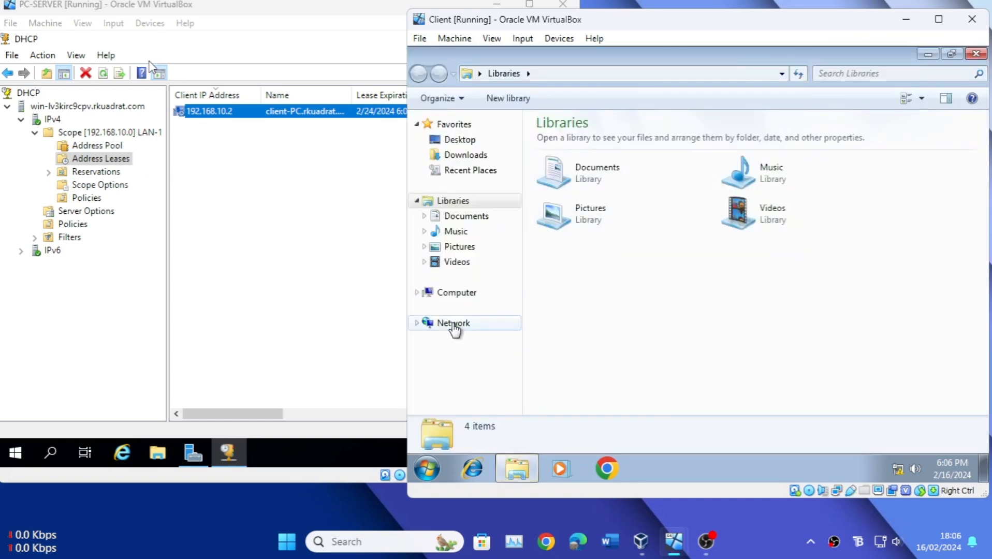
{"action": "left_click", "coordinate": [460, 325]}
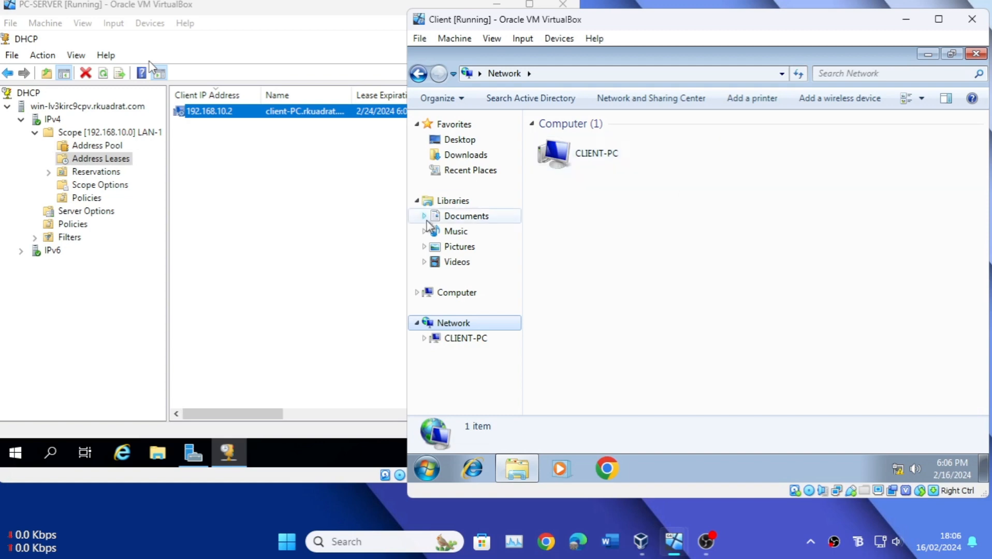
Step: Close the DHCP console and Server Manager on the server VM and refresh its desktop
{"action": "left_click", "coordinate": [323, 250]}
{"action": "left_click", "coordinate": [560, 41]}
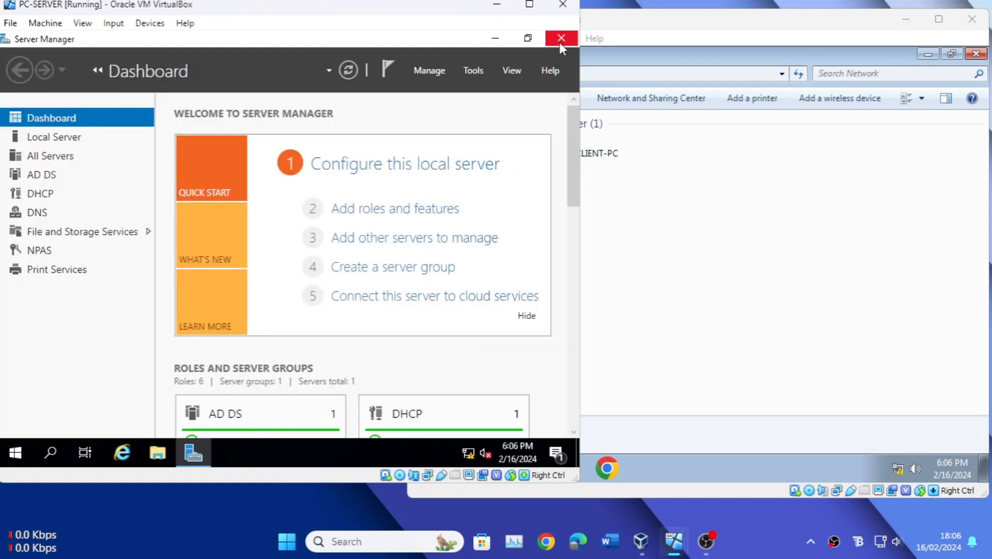
{"action": "left_click", "coordinate": [560, 41]}
{"action": "right_click", "coordinate": [332, 167]}
{"action": "left_click", "coordinate": [356, 212]}
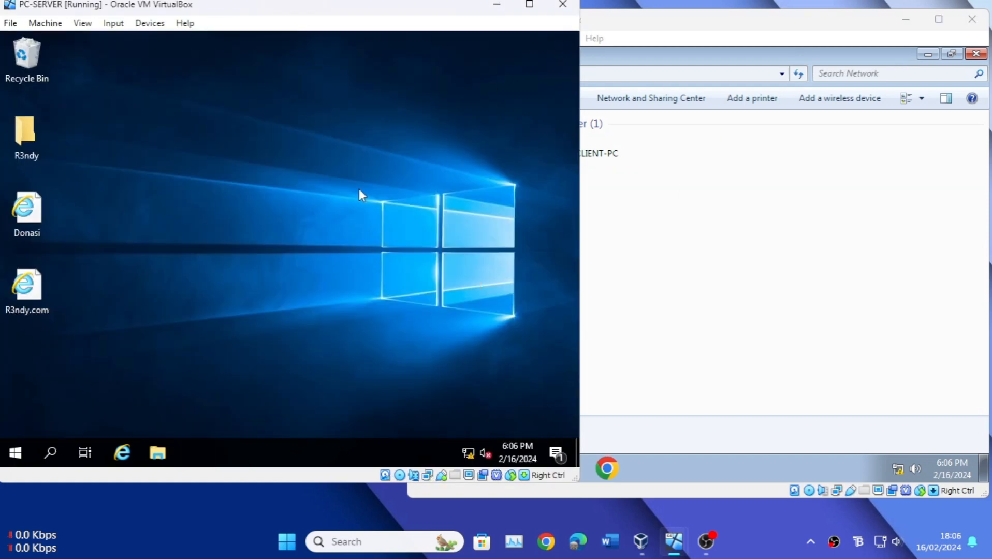
Step: Browse the server's Network location and view the shared folders of CLIENT-PC on both the server and the client
{"action": "left_click", "coordinate": [157, 454]}
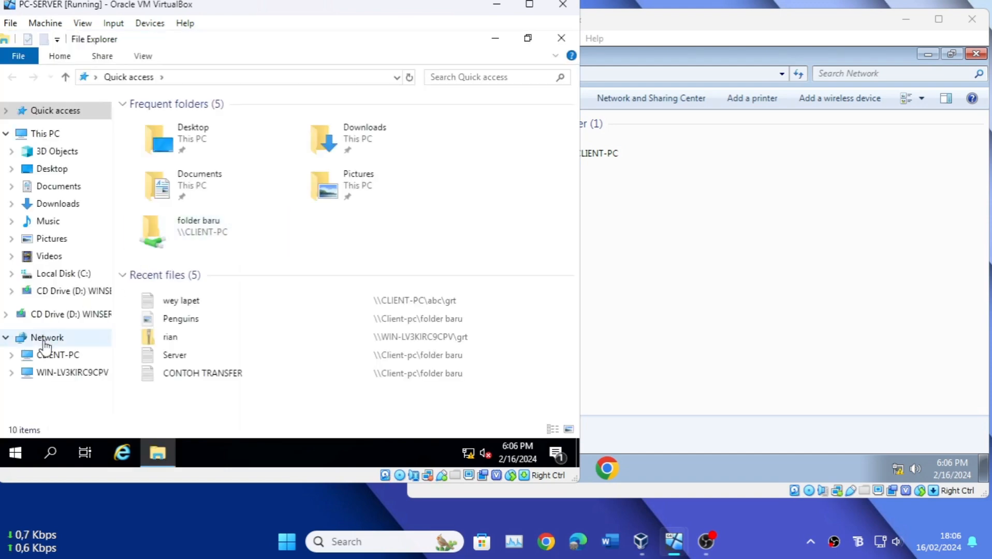
{"action": "left_click", "coordinate": [45, 343]}
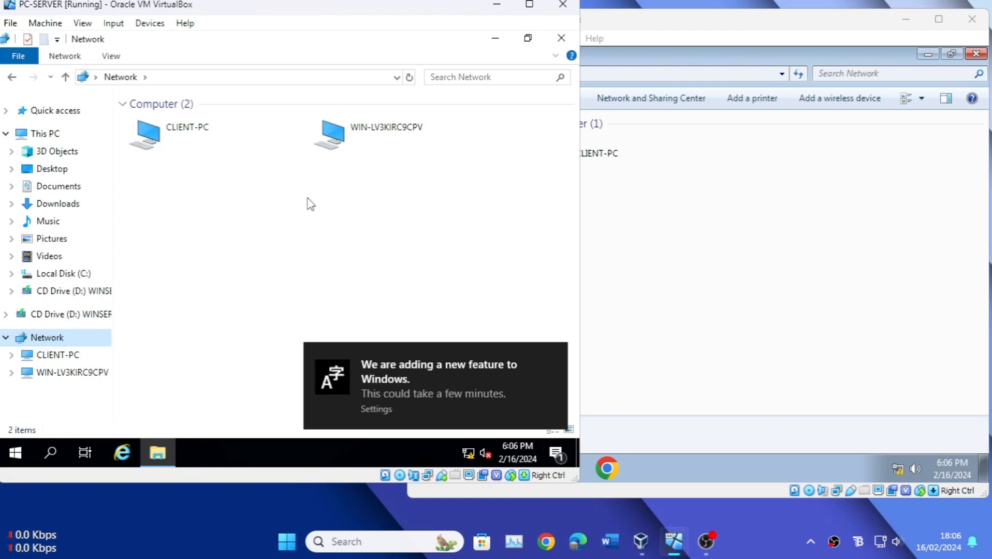
{"action": "double_click", "coordinate": [226, 148]}
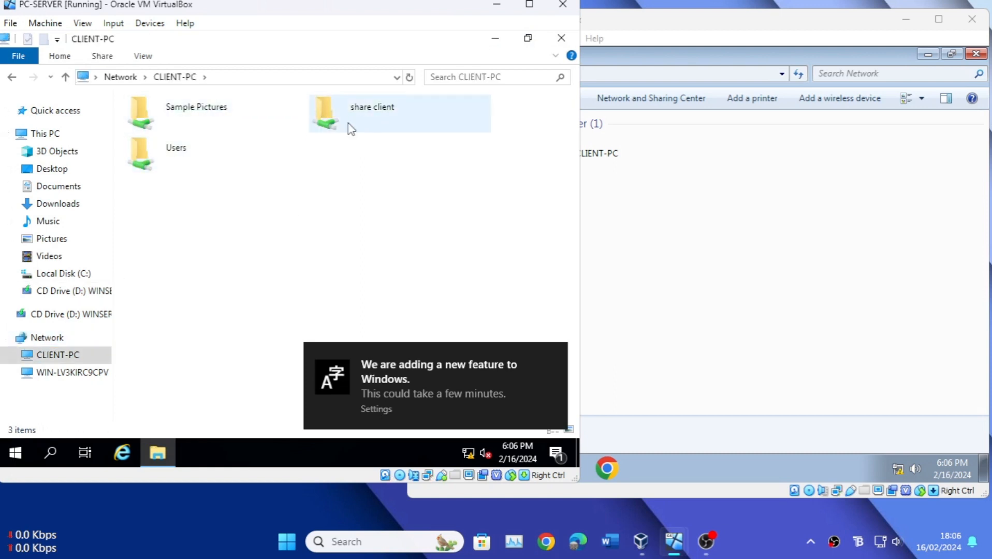
{"action": "double_click", "coordinate": [558, 155]}
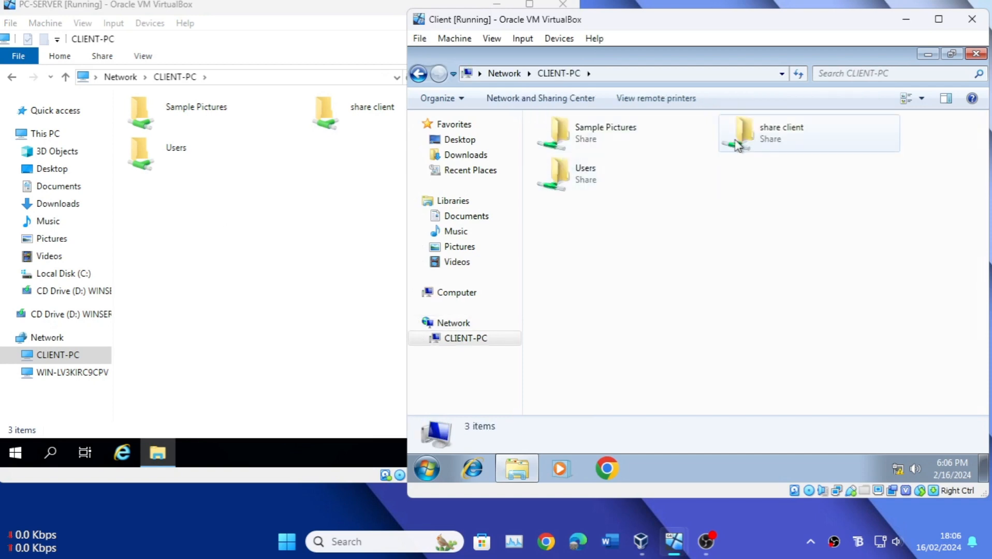
Step: Open CLIENT-PC's Users share on both the server and the client and compare the contents
{"action": "left_click", "coordinate": [246, 160]}
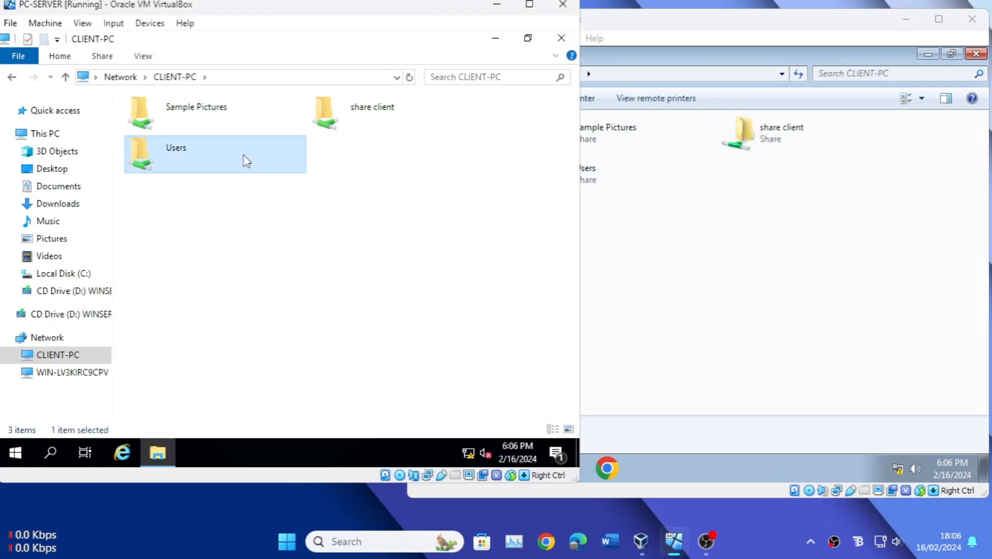
{"action": "double_click", "coordinate": [247, 160]}
{"action": "left_click", "coordinate": [721, 242]}
{"action": "double_click", "coordinate": [595, 179]}
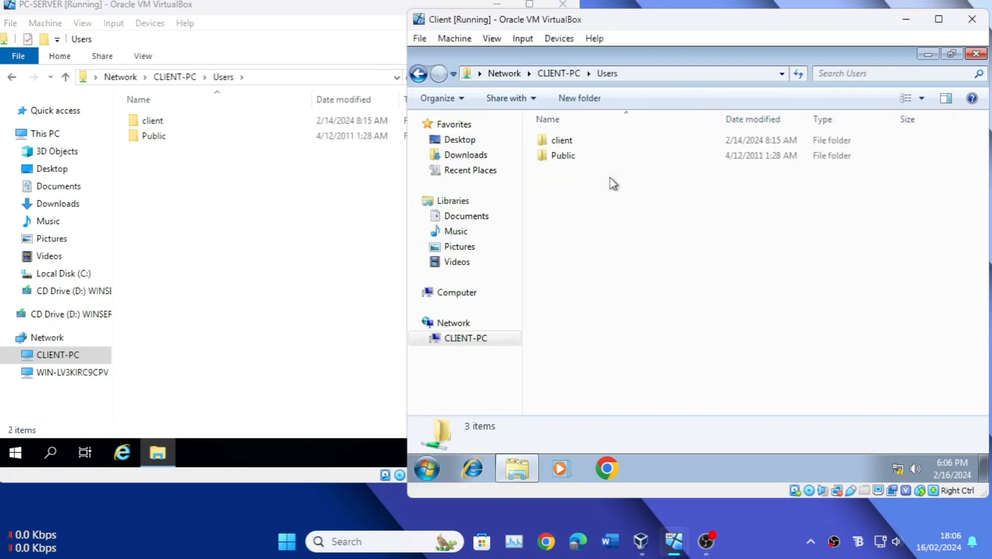
{"action": "left_click", "coordinate": [247, 209]}
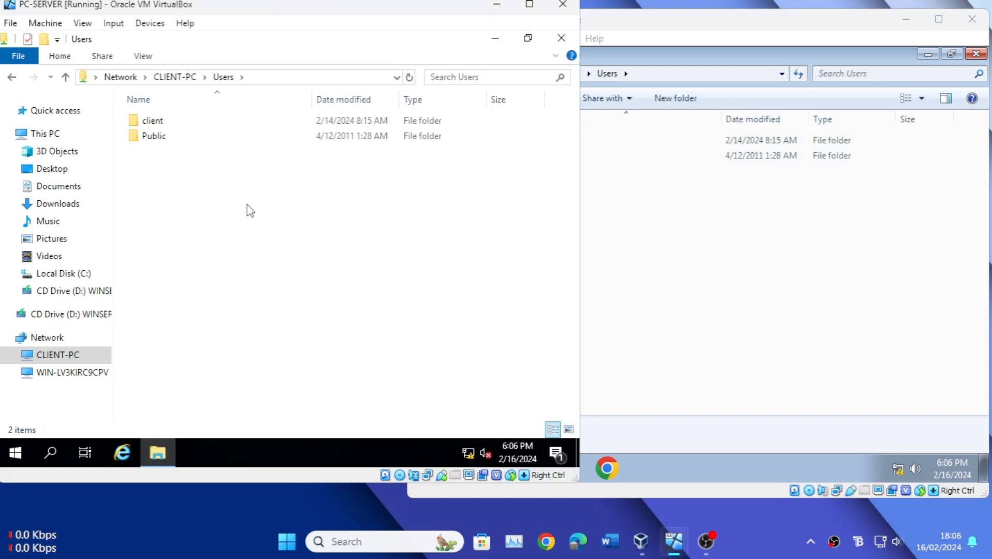
Step: Look through the server's Downloads, Documents, Music, Pictures and Videos folders, and return to its Network location
{"action": "left_click", "coordinate": [71, 203]}
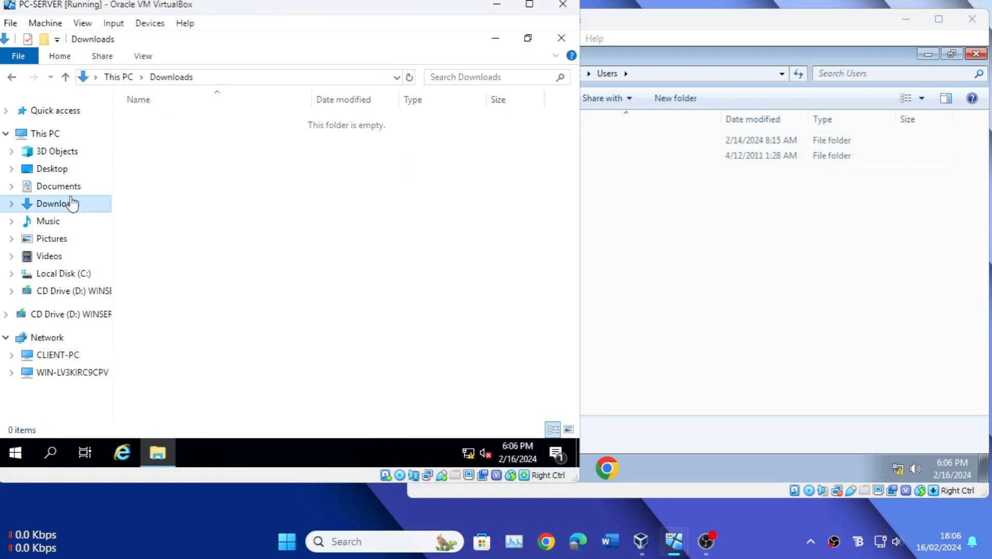
{"action": "left_click", "coordinate": [66, 190]}
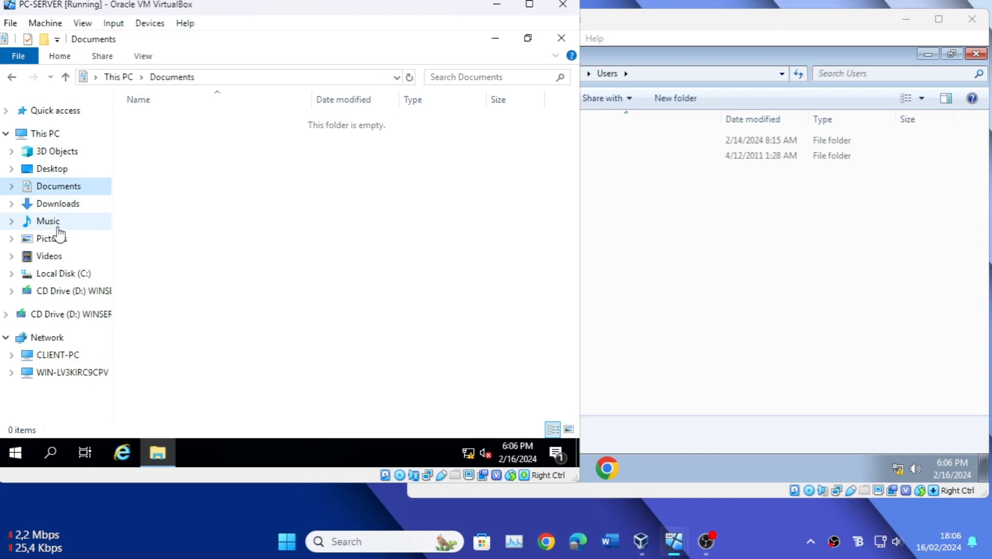
{"action": "left_click", "coordinate": [58, 224]}
{"action": "left_click", "coordinate": [59, 243]}
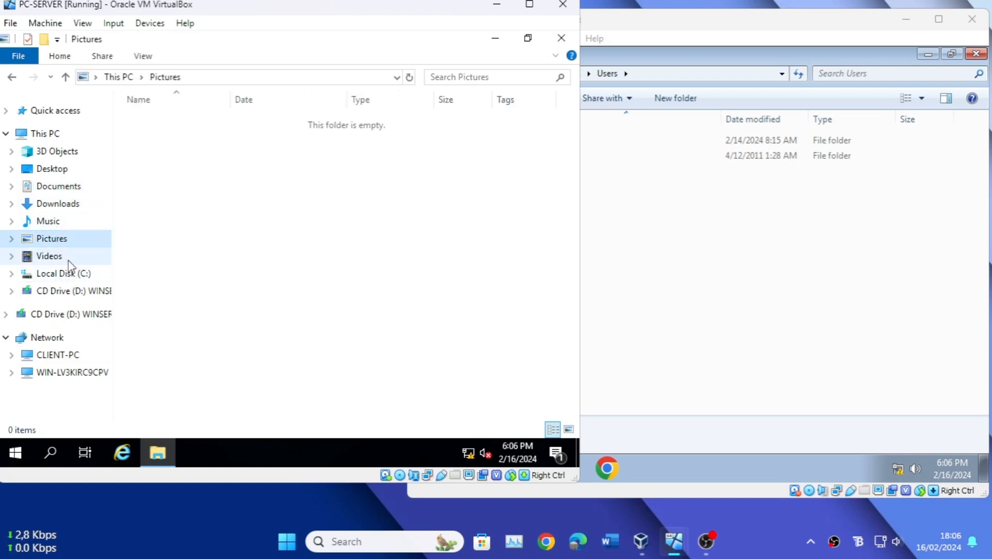
{"action": "left_click", "coordinate": [91, 257]}
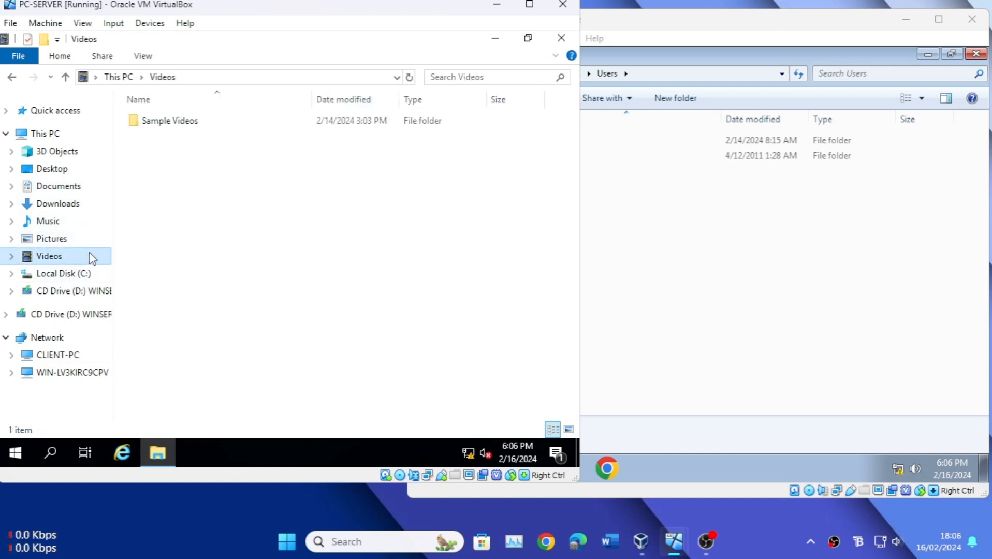
{"action": "left_click", "coordinate": [41, 337]}
Step: Close the client's Users share window and open the client's Downloads folder in a new file explorer window
{"action": "left_click", "coordinate": [715, 266]}
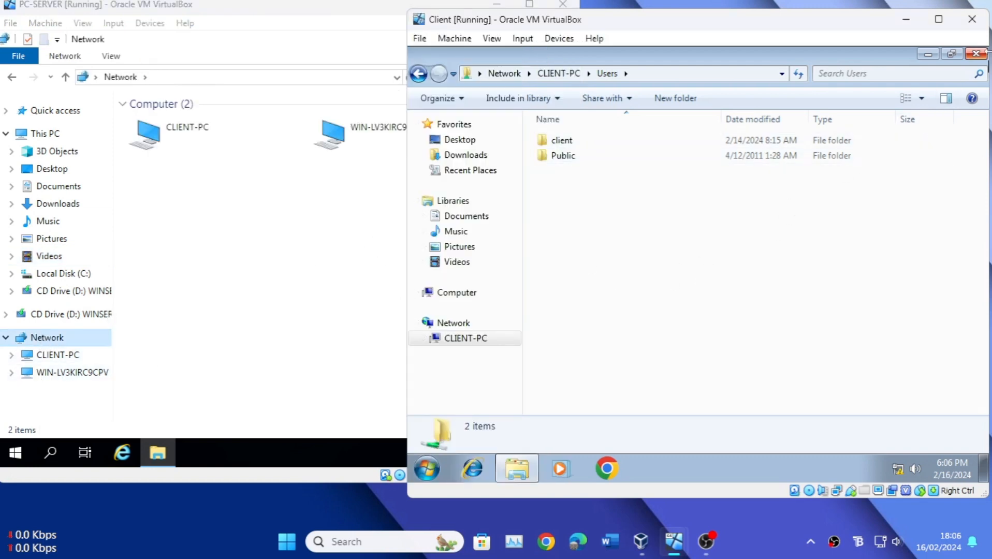
{"action": "left_click", "coordinate": [975, 54]}
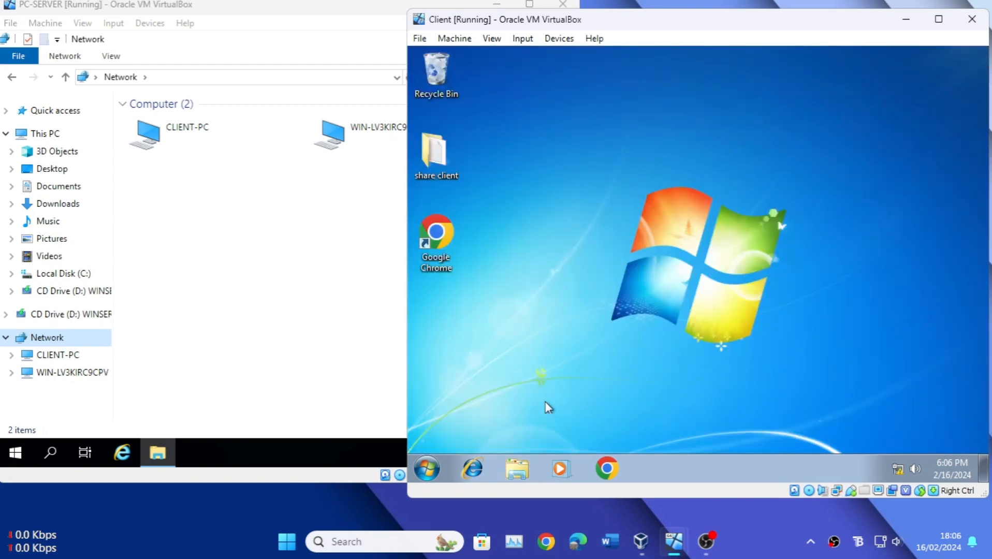
{"action": "left_click", "coordinate": [516, 457]}
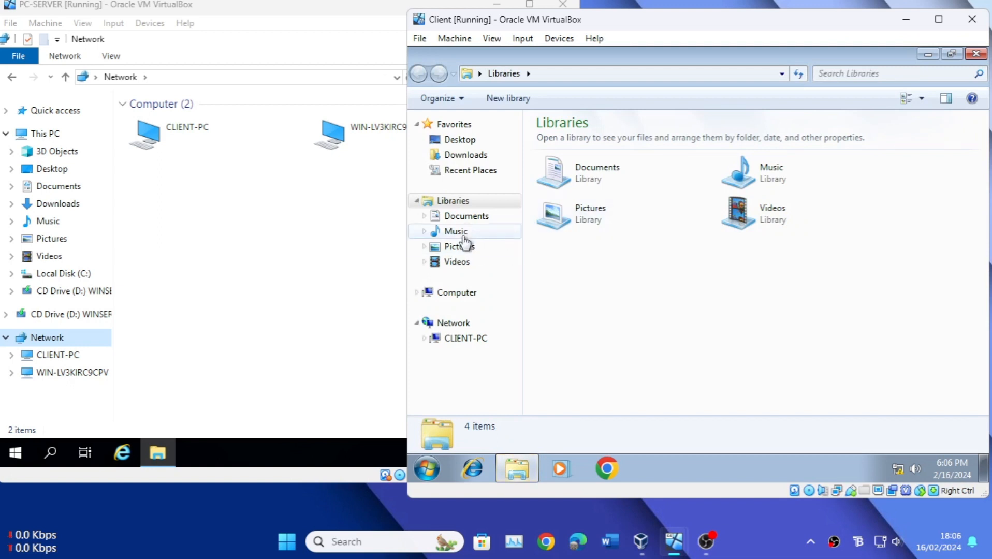
{"action": "left_click", "coordinate": [474, 155]}
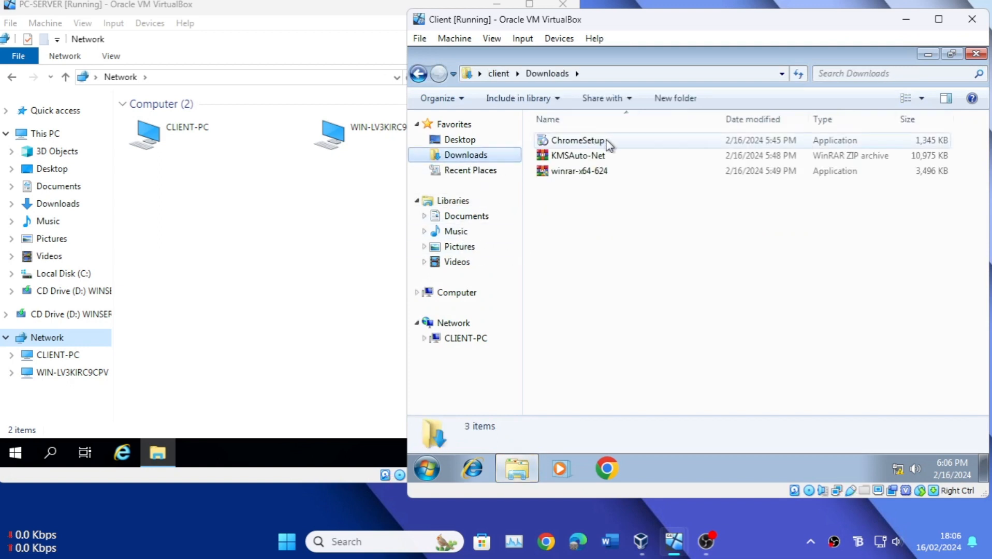
{"action": "left_click_drag", "start_coordinate": [602, 206], "coordinate": [569, 144]}
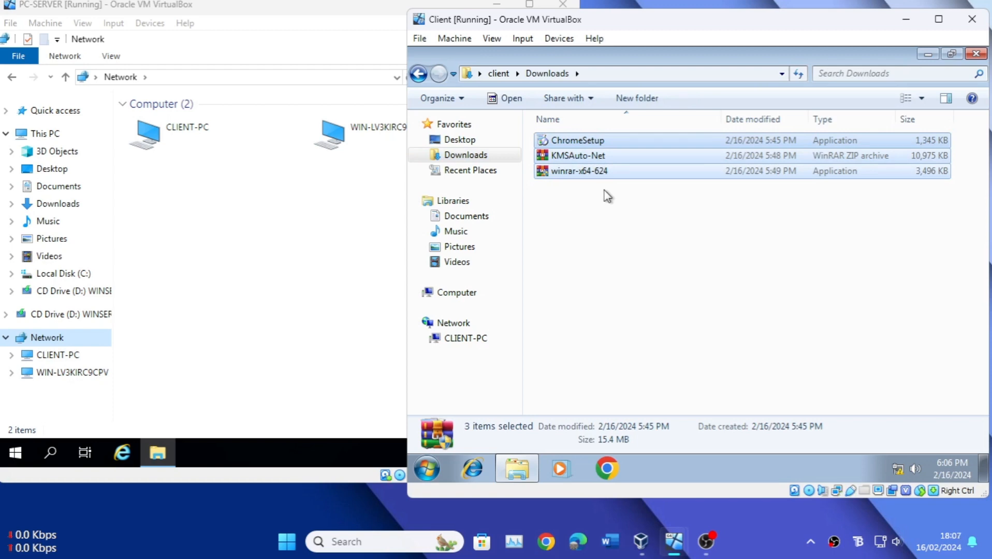
{"action": "left_click", "coordinate": [608, 199]}
Step: Create a new folder named "sharing to server" in the client's Downloads folder
{"action": "right_click", "coordinate": [579, 204]}
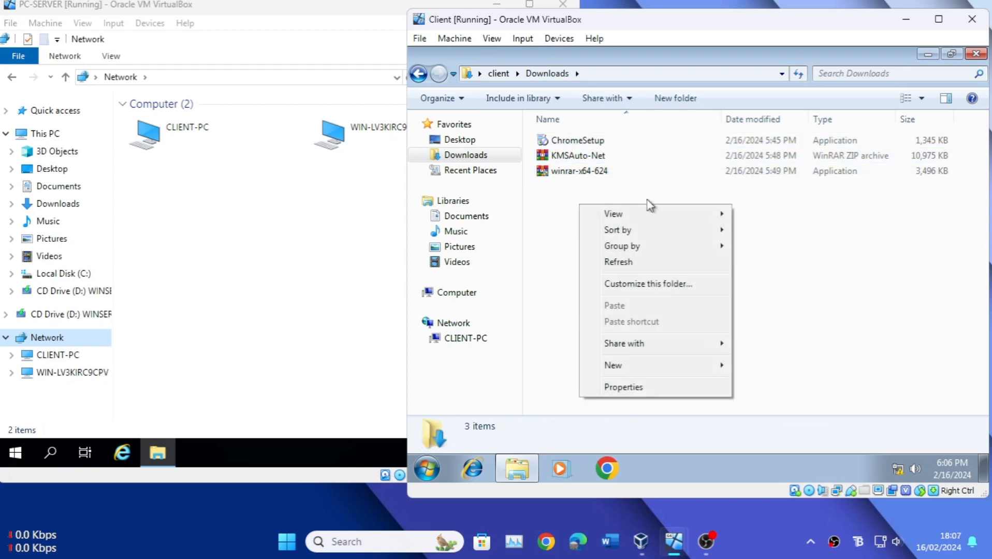
{"action": "mouse_move", "coordinate": [660, 367]}
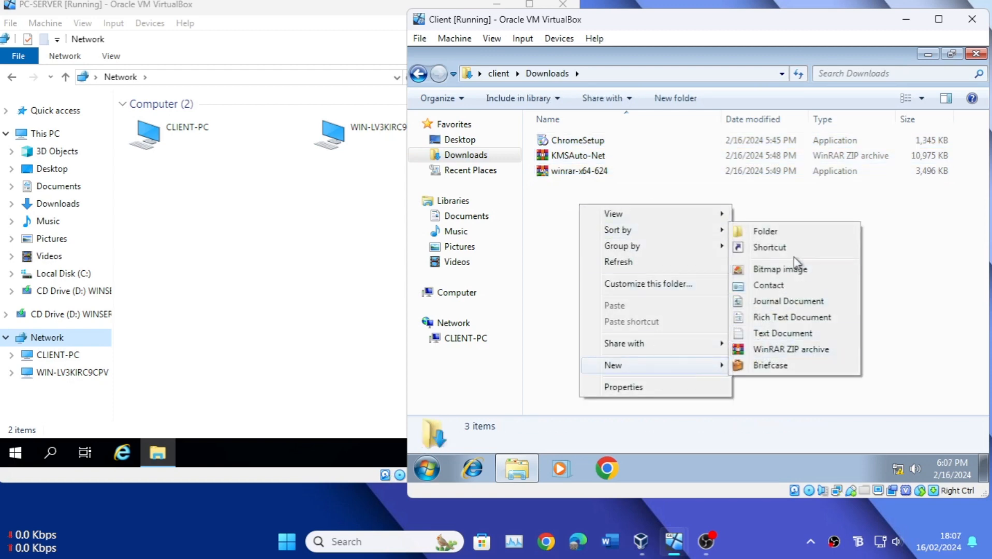
{"action": "left_click", "coordinate": [782, 233]}
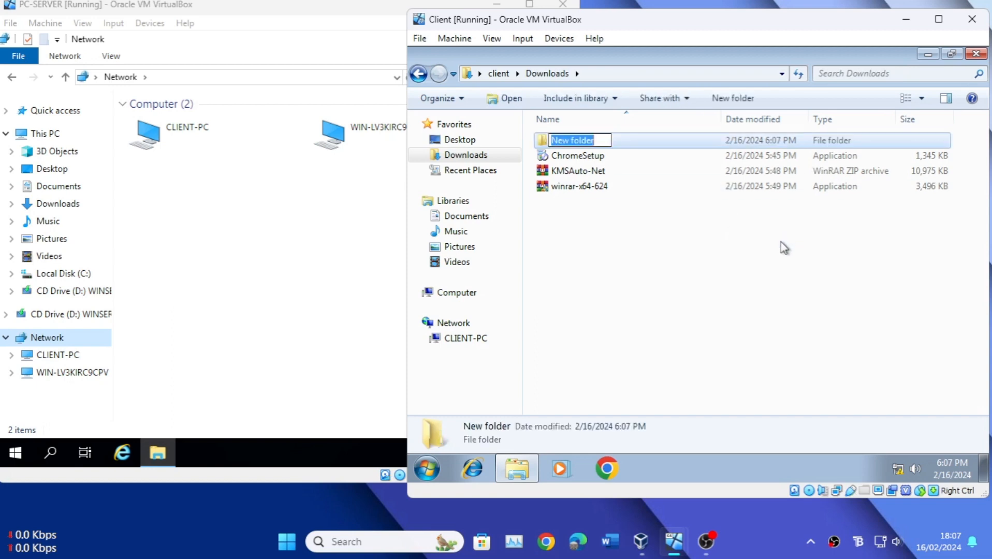
{"action": "type", "text": "sharing"}
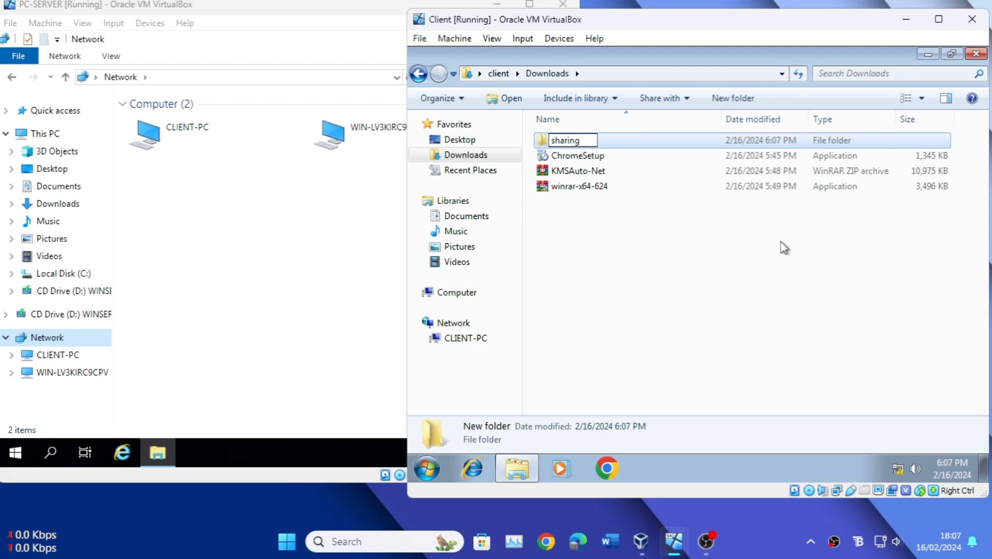
{"action": "type", "text": " to server"}
{"action": "key", "text": "Return"}
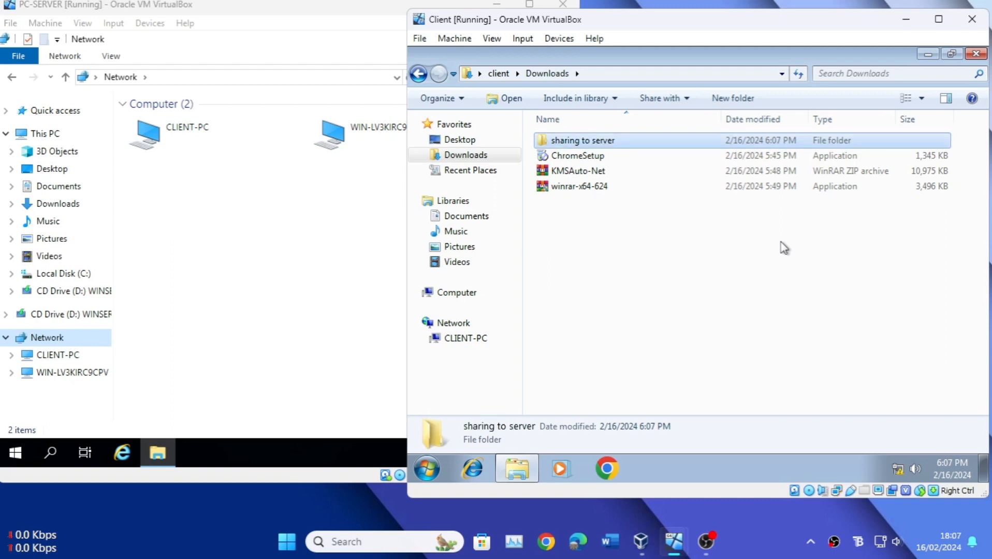
Step: Move ChromeSetup, KMSAuto-Net and winrar-x64-624 into the "sharing to server" folder, check its contents and return to Downloads
{"action": "left_click_drag", "start_coordinate": [609, 212], "coordinate": [583, 143]}
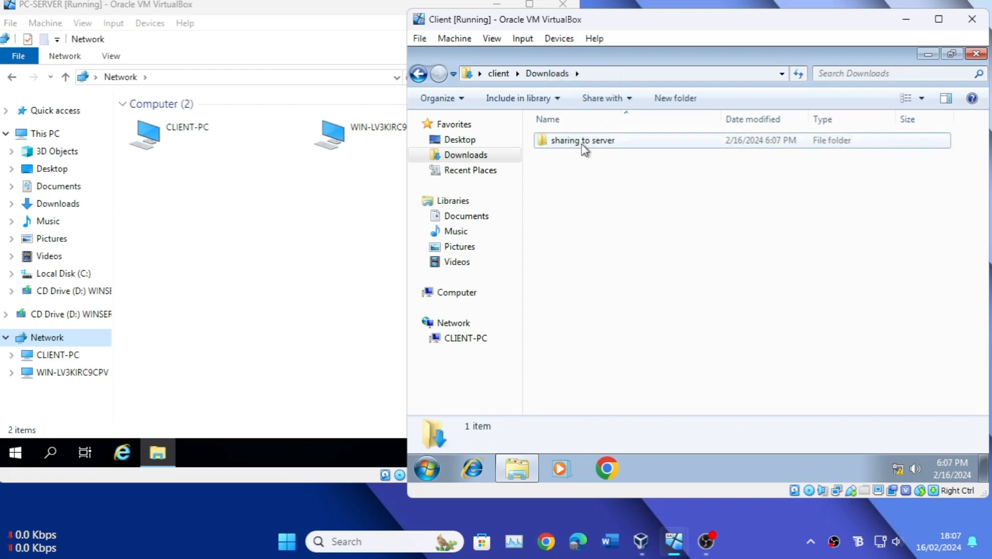
{"action": "double_click", "coordinate": [582, 144]}
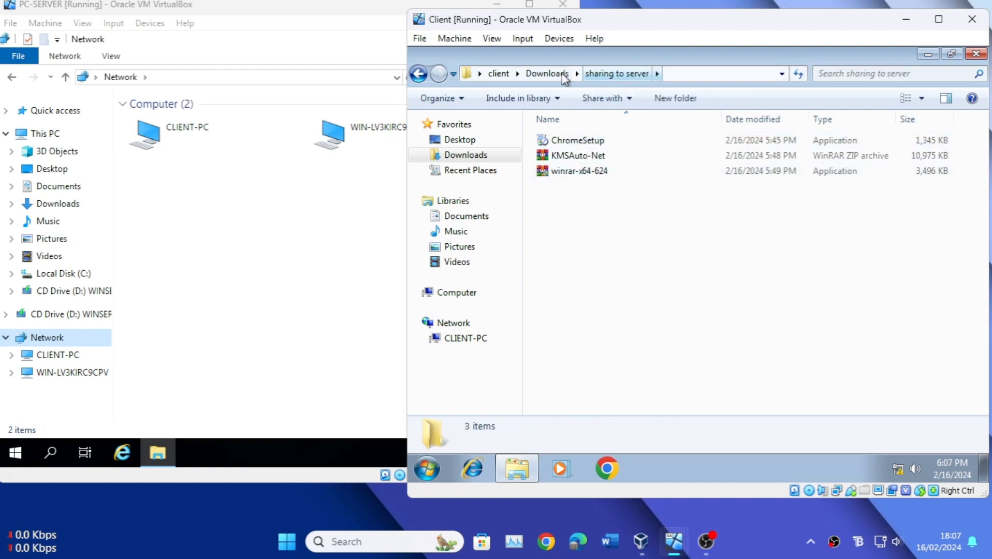
{"action": "left_click", "coordinate": [563, 75]}
{"action": "left_click", "coordinate": [582, 165]}
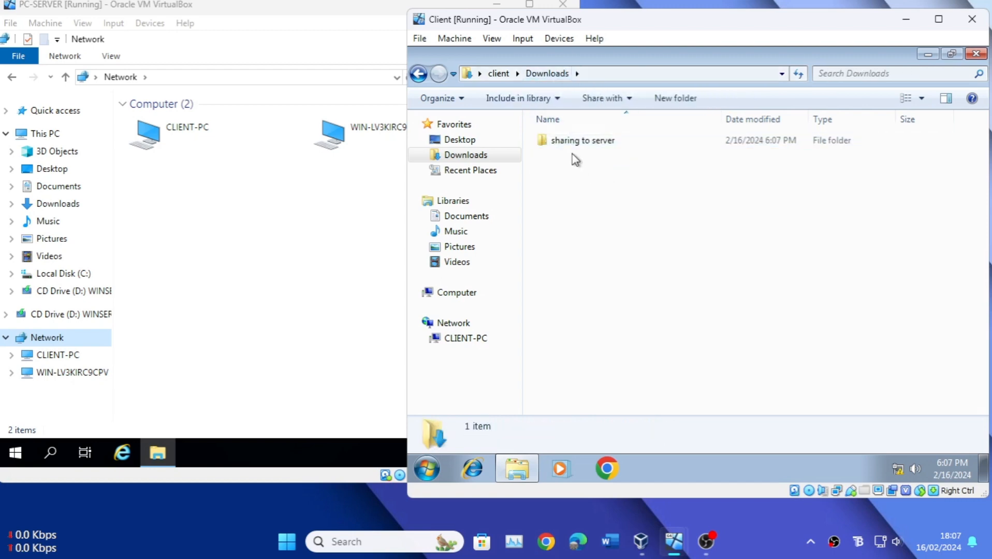
Step: Open the advanced sharing settings of the "sharing to server" folder and enable sharing of this folder
{"action": "right_click", "coordinate": [572, 144]}
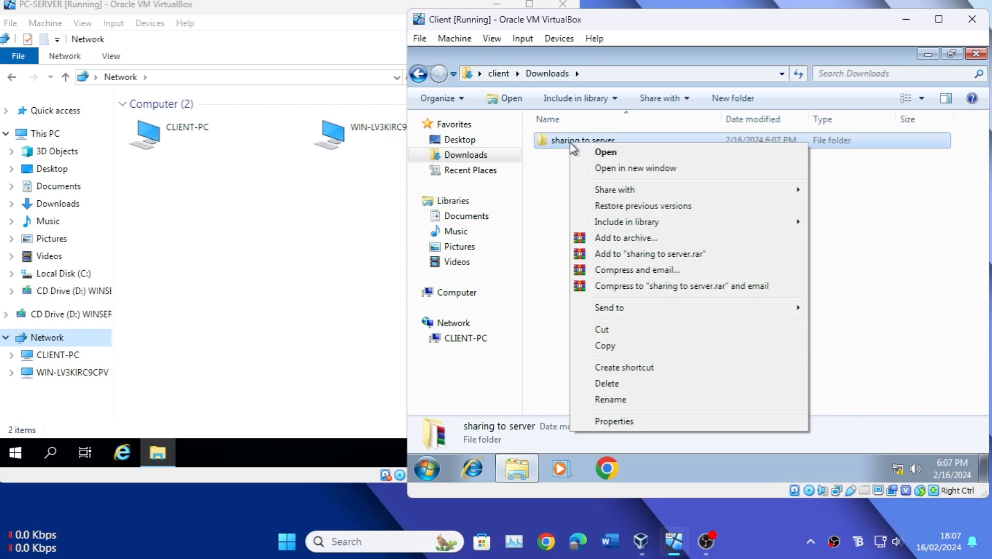
{"action": "left_click", "coordinate": [628, 426]}
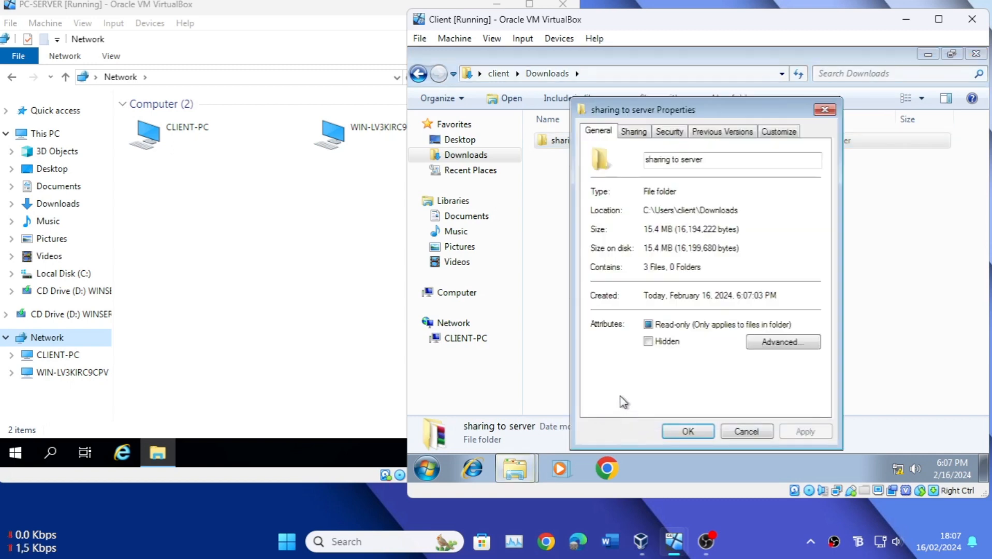
{"action": "left_click", "coordinate": [633, 133]}
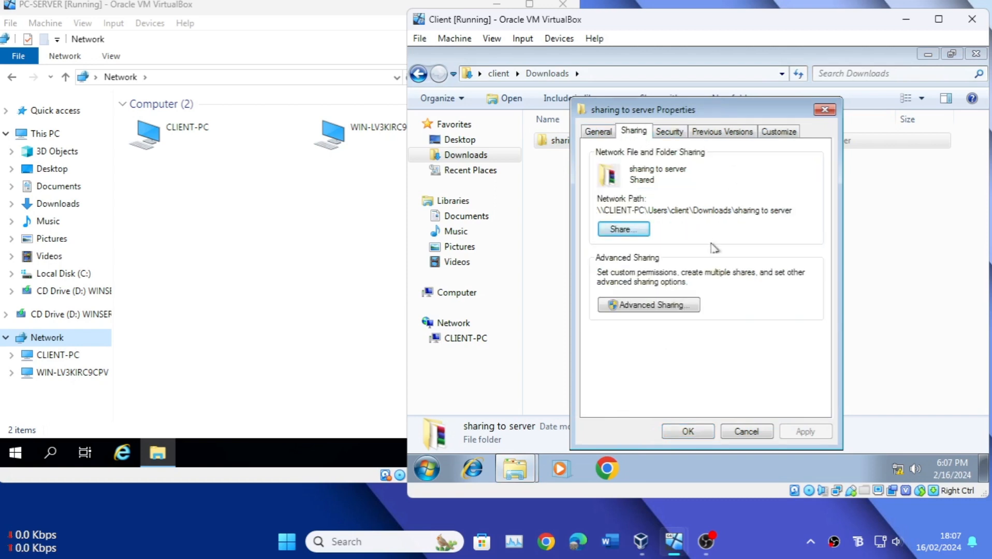
{"action": "left_click", "coordinate": [678, 305]}
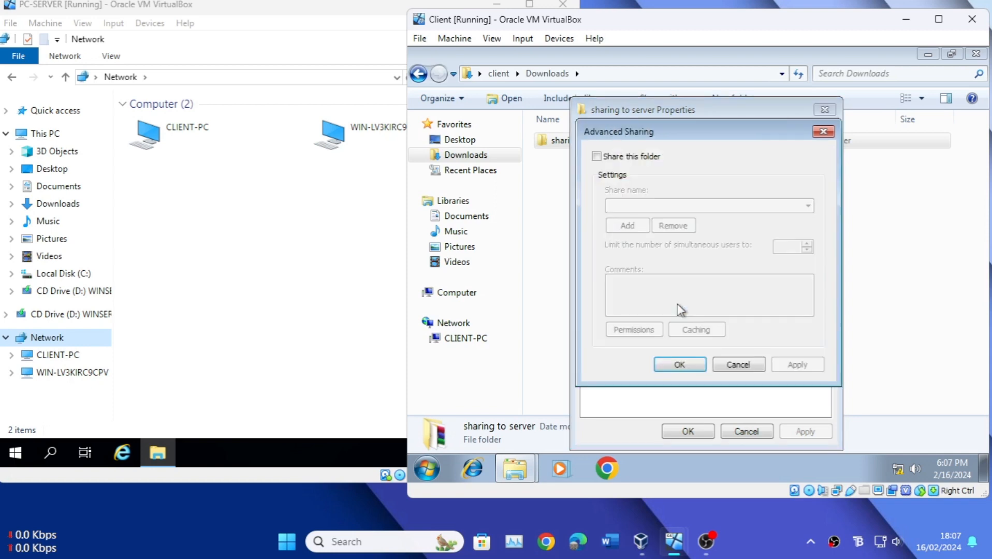
{"action": "left_click", "coordinate": [601, 158]}
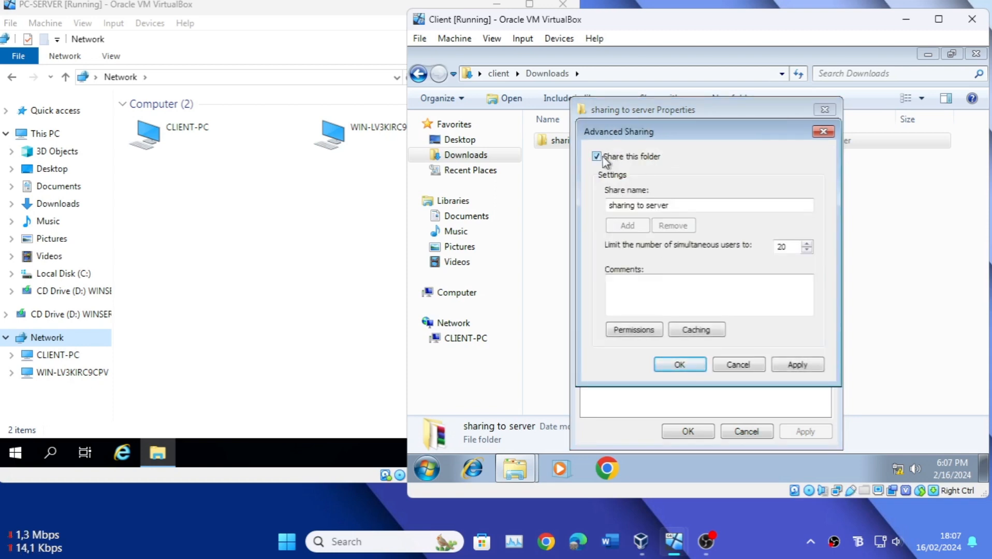
Step: Grant Everyone Full Control in the share permissions of the "sharing to server" folder and confirm the advanced sharing settings
{"action": "left_click", "coordinate": [635, 331]}
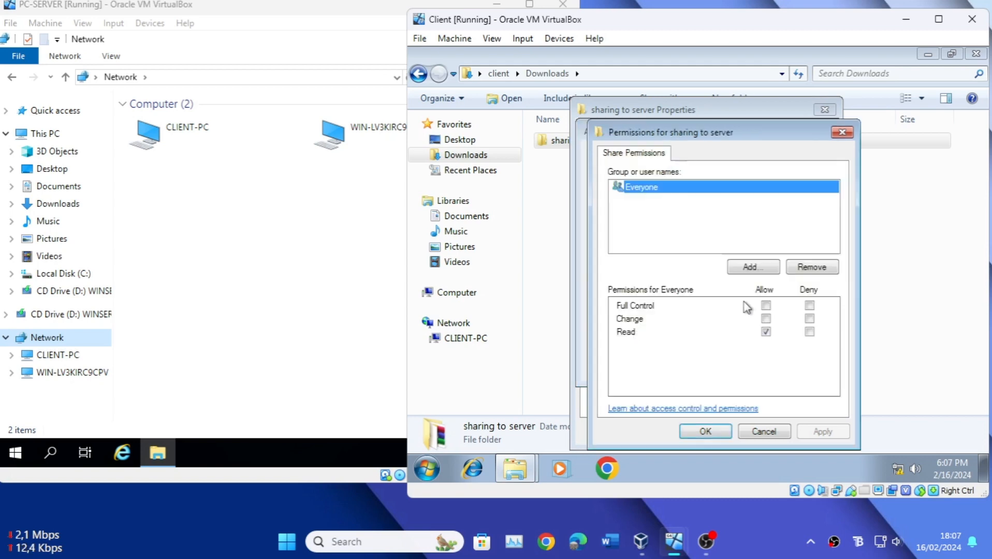
{"action": "left_click", "coordinate": [766, 305]}
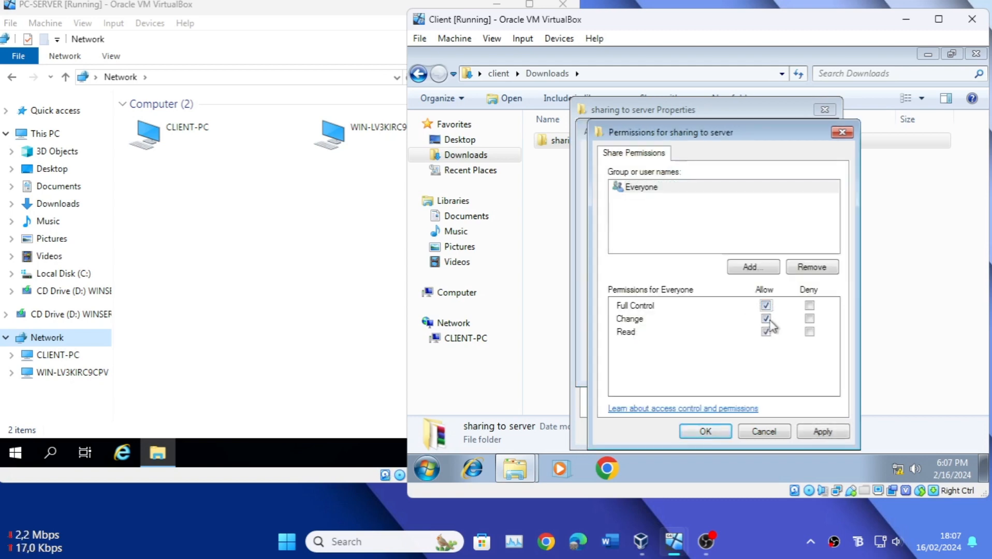
{"action": "left_click", "coordinate": [823, 432]}
{"action": "left_click", "coordinate": [704, 432]}
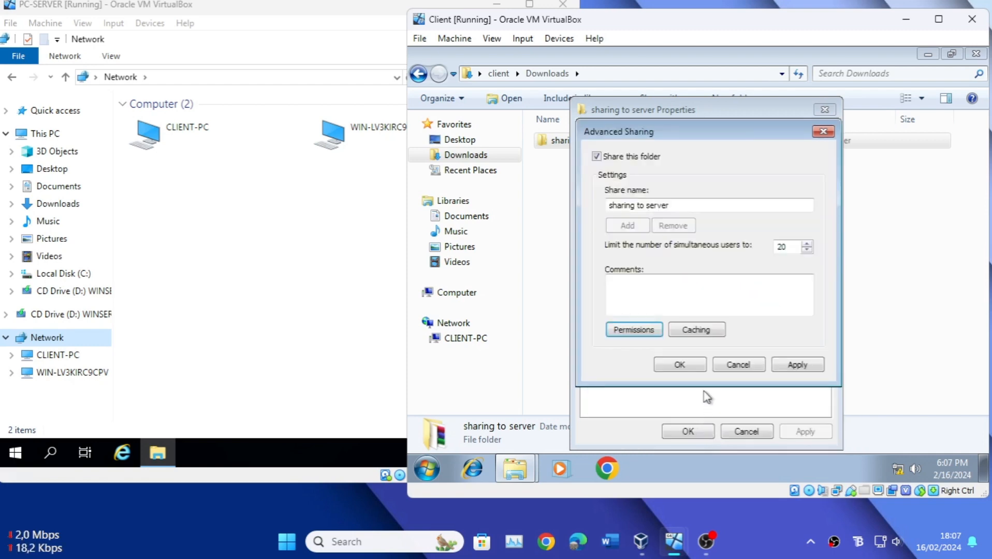
{"action": "left_click", "coordinate": [688, 366]}
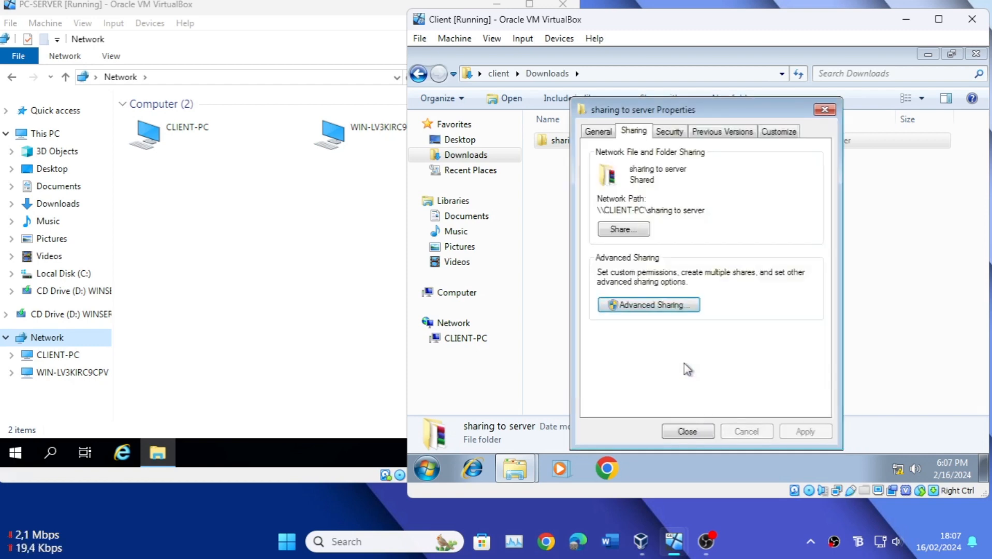
Step: Share the "sharing to server" folder with Everyone at the Read/Write permission level and close its properties
{"action": "left_click", "coordinate": [631, 229]}
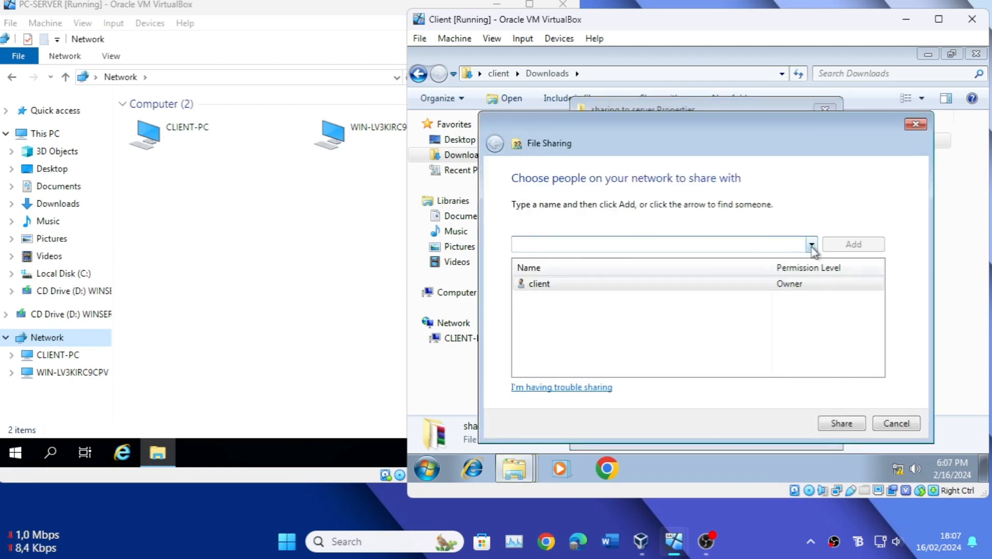
{"action": "left_click", "coordinate": [812, 244]}
{"action": "left_click", "coordinate": [735, 259]}
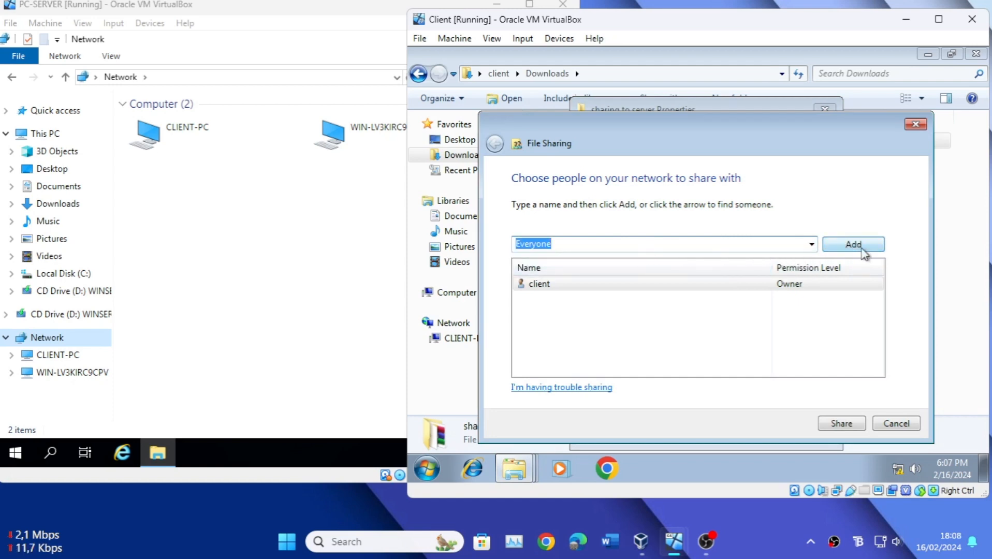
{"action": "left_click", "coordinate": [862, 251]}
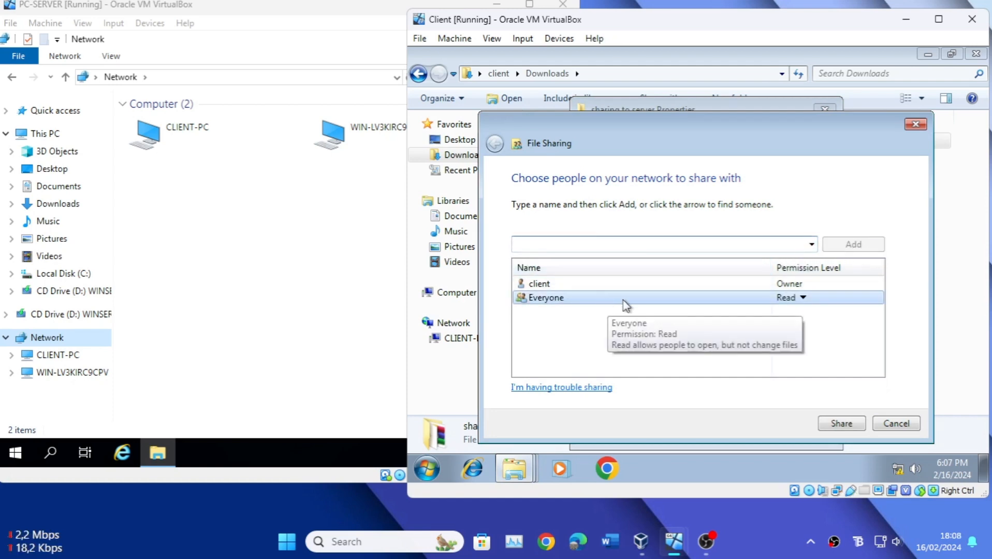
{"action": "left_click", "coordinate": [802, 299]}
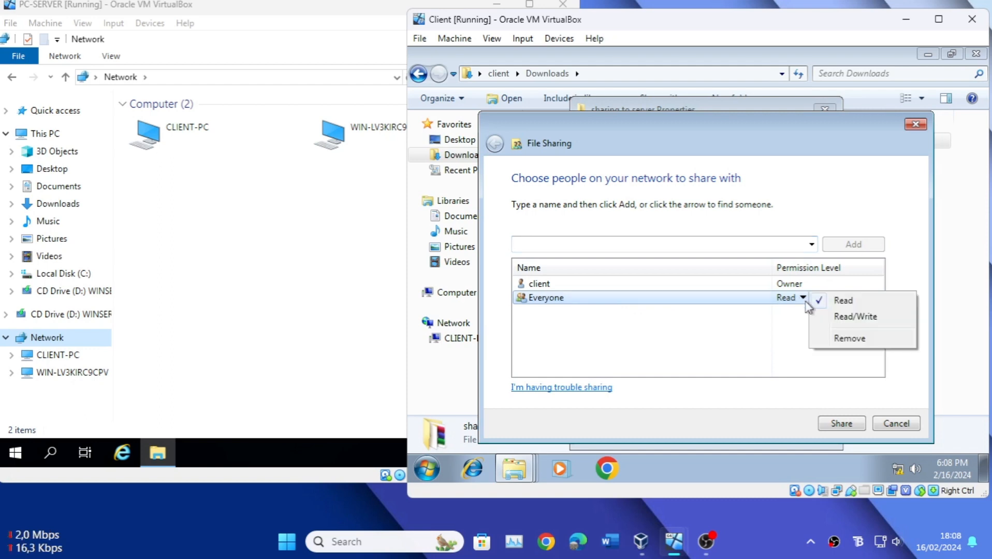
{"action": "left_click", "coordinate": [845, 316]}
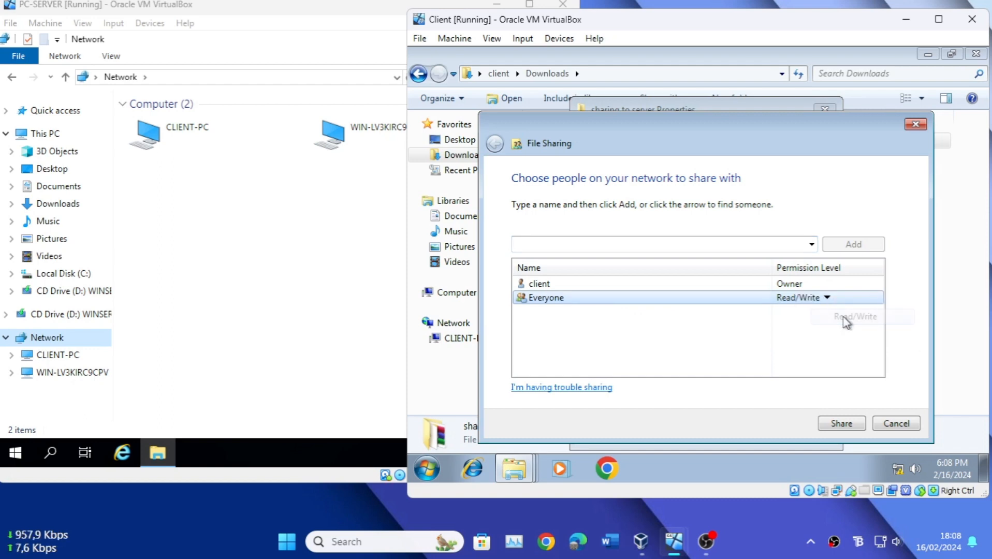
{"action": "left_click", "coordinate": [840, 425]}
{"action": "left_click", "coordinate": [904, 422]}
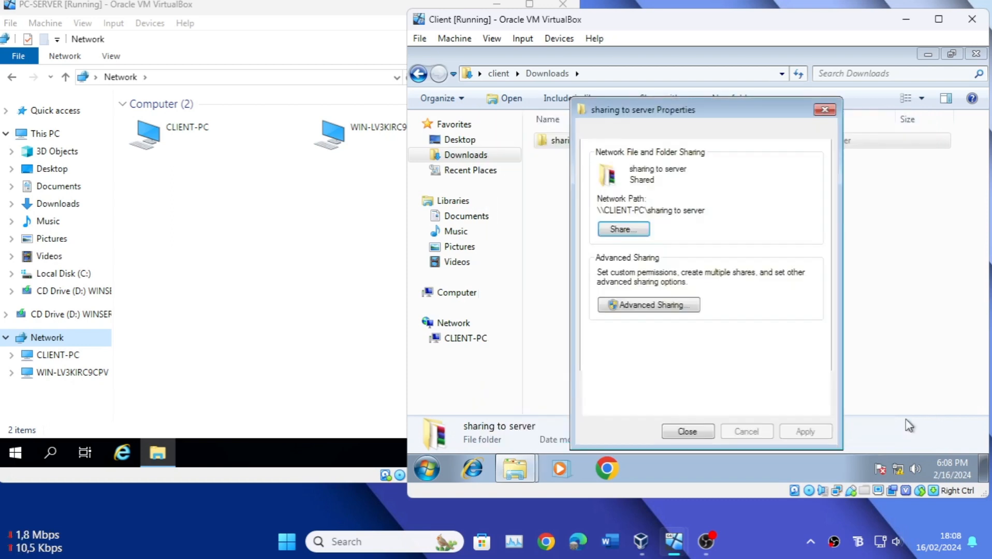
{"action": "left_click", "coordinate": [699, 430]}
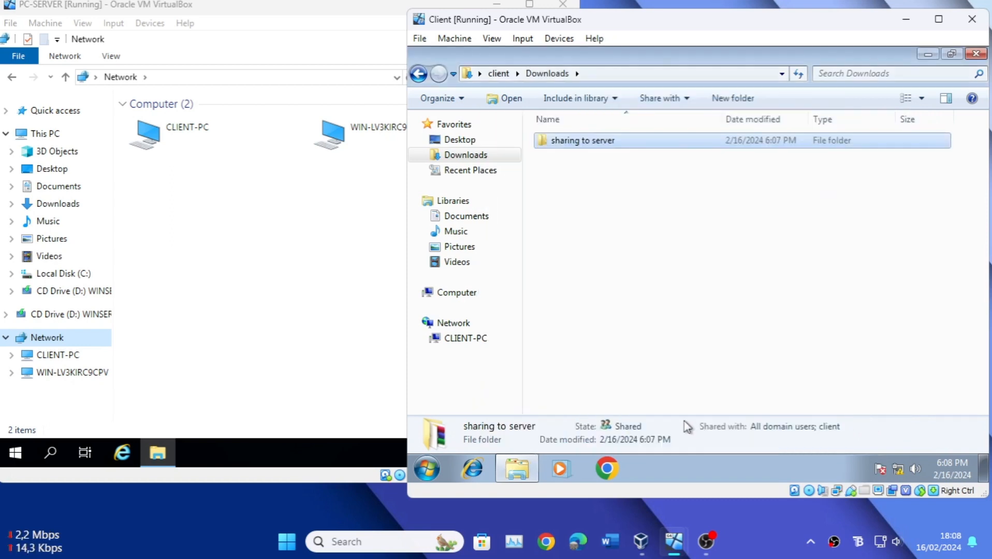
Step: On the server, refresh the network, open CLIENT-PC's "sharing to server" share and compare it with the same folder on the client
{"action": "left_click", "coordinate": [336, 195]}
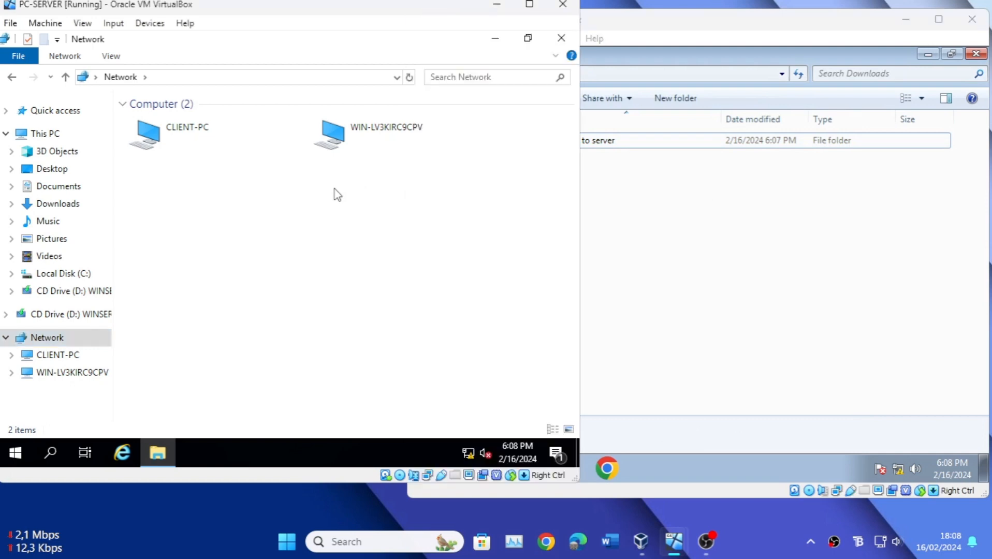
{"action": "right_click", "coordinate": [213, 197]}
{"action": "left_click", "coordinate": [249, 254]}
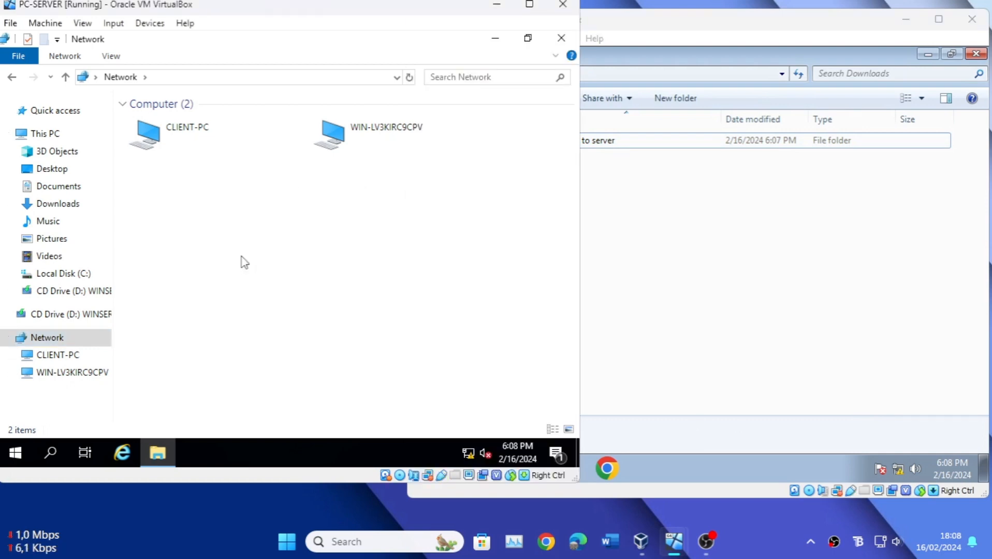
{"action": "double_click", "coordinate": [151, 143]}
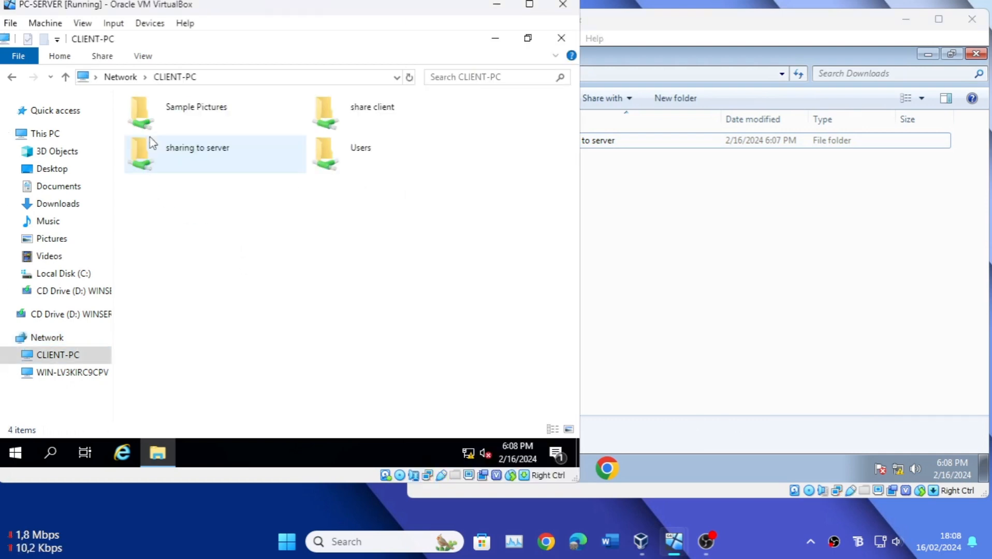
{"action": "double_click", "coordinate": [186, 165]}
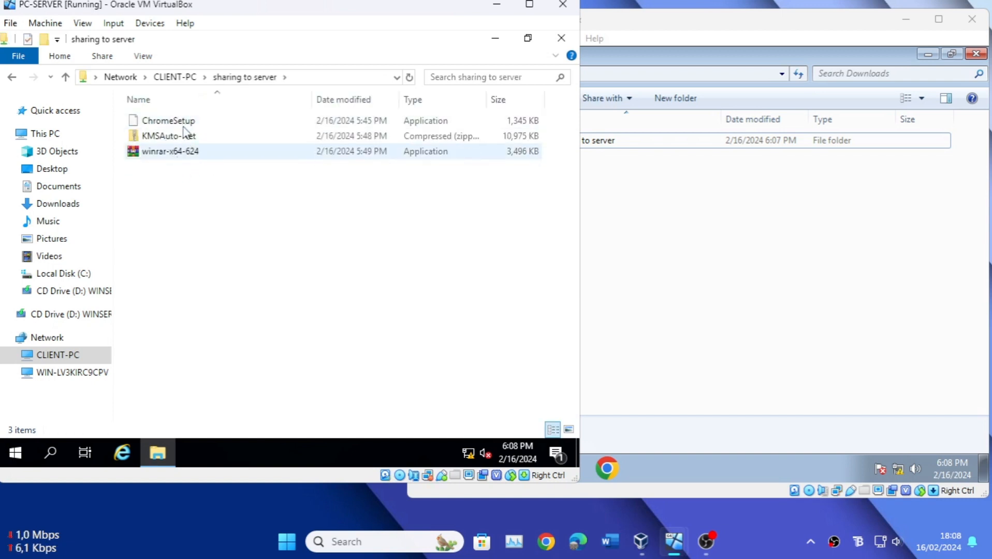
{"action": "left_click", "coordinate": [625, 205]}
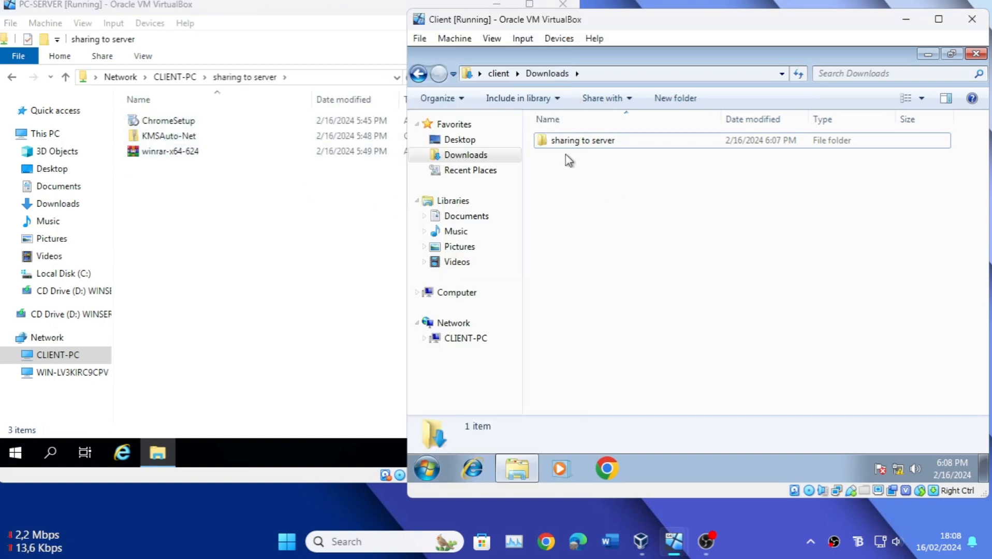
{"action": "double_click", "coordinate": [564, 139]}
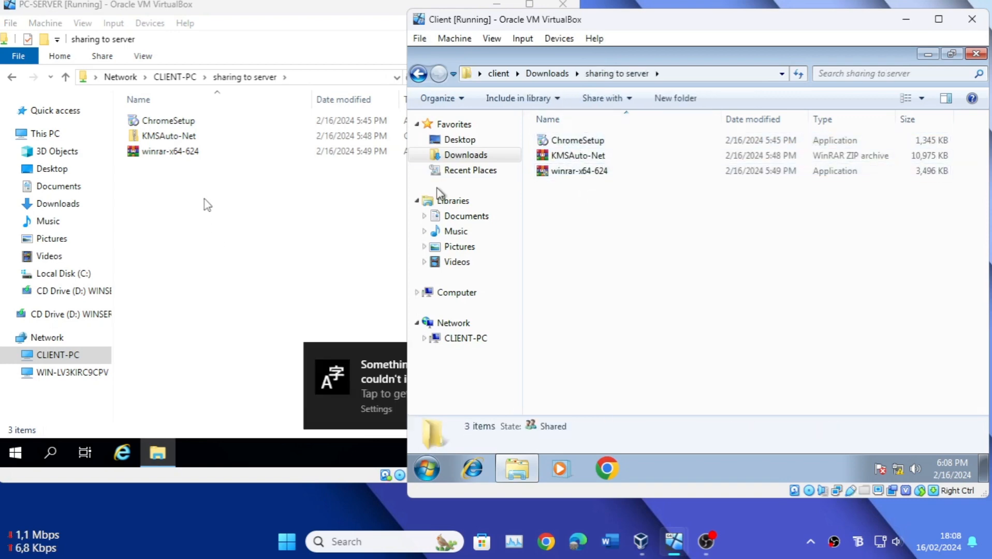
Step: Copy ChromeSetup, KMSAuto-Net and winrar-x64-624 from CLIENT-PC's "sharing to server" share into the server's Downloads folder
{"action": "left_click", "coordinate": [194, 178]}
{"action": "left_click_drag", "start_coordinate": [168, 179], "coordinate": [146, 125]}
{"action": "right_click", "coordinate": [146, 126]}
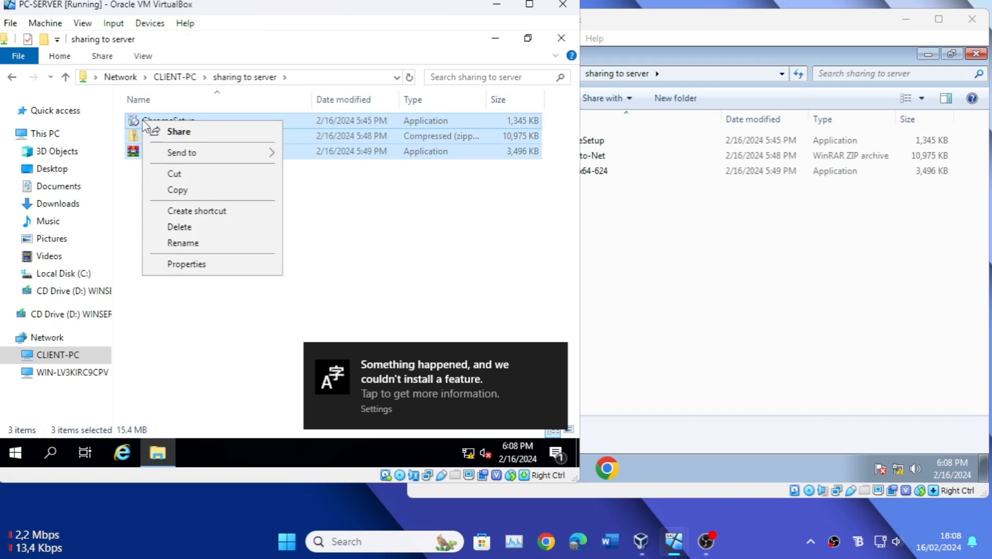
{"action": "left_click", "coordinate": [183, 190]}
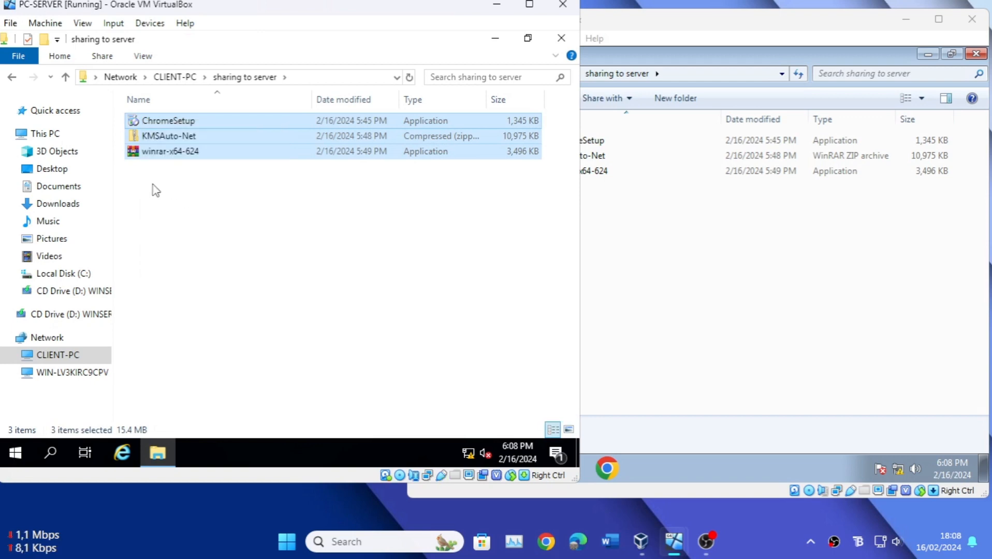
{"action": "left_click", "coordinate": [71, 203]}
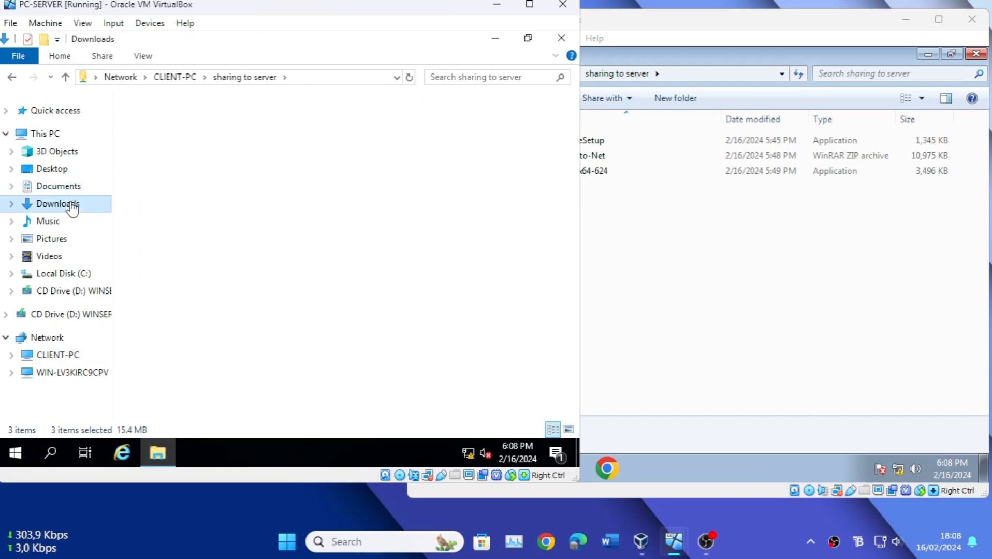
{"action": "right_click", "coordinate": [196, 168]}
{"action": "left_click", "coordinate": [236, 275]}
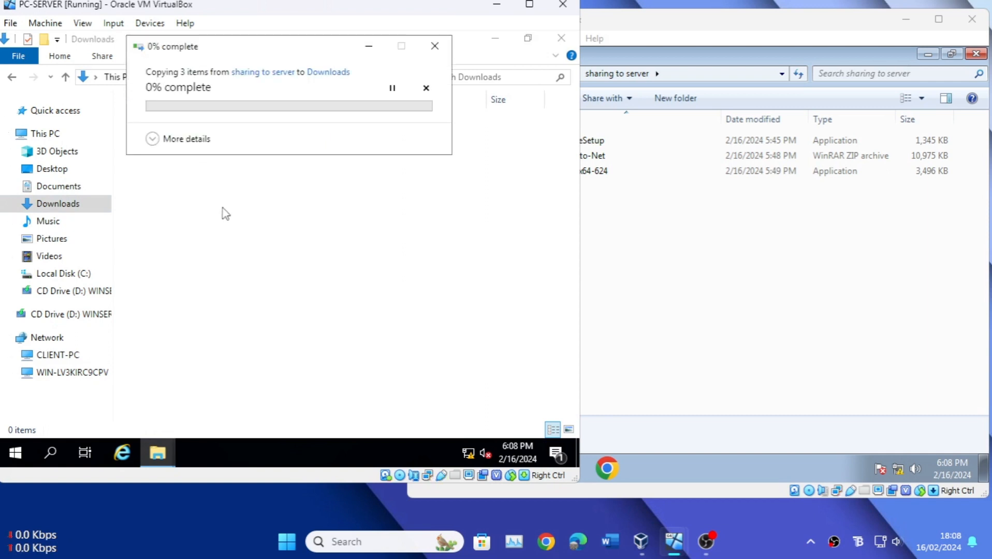
{"action": "left_click", "coordinate": [152, 138]}
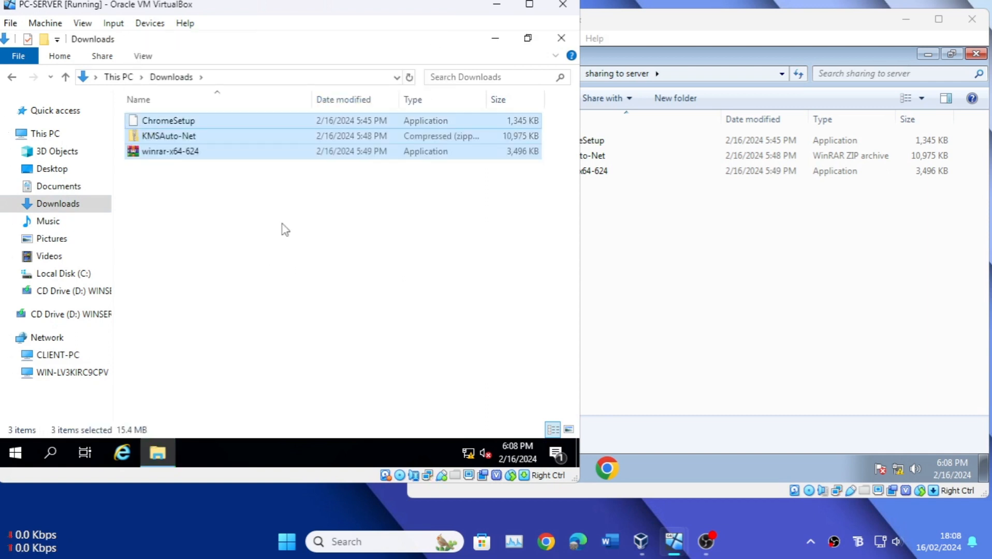
{"action": "left_click", "coordinate": [233, 228]}
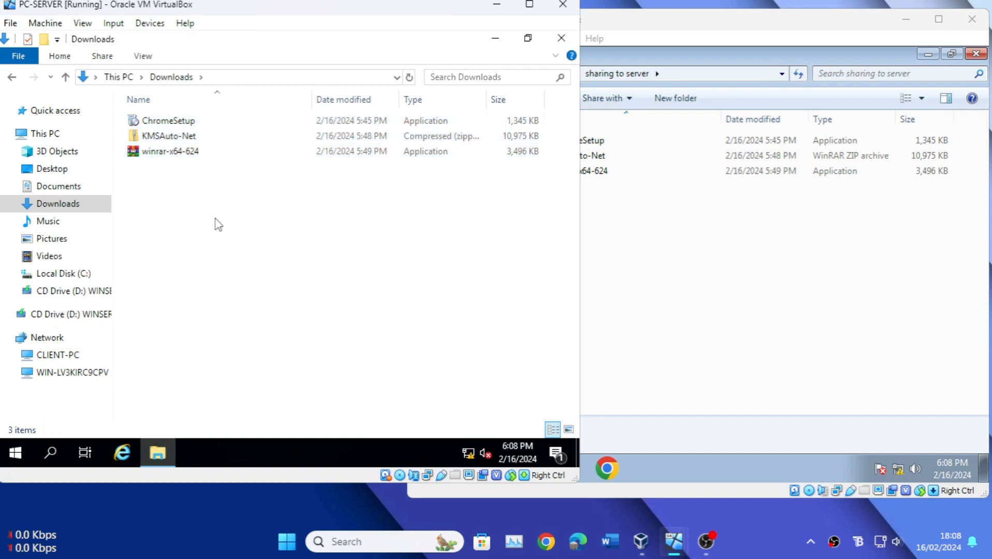
Step: Copy the Wildlife video from the server's Sample Videos folder into CLIENT-PC's "sharing to server" share
{"action": "left_click", "coordinate": [69, 356]}
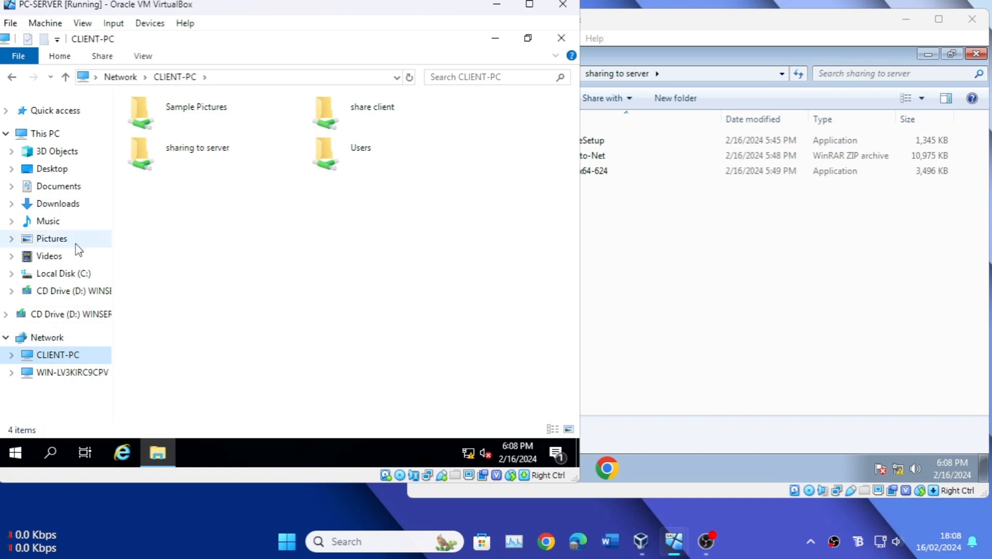
{"action": "left_click", "coordinate": [75, 259]}
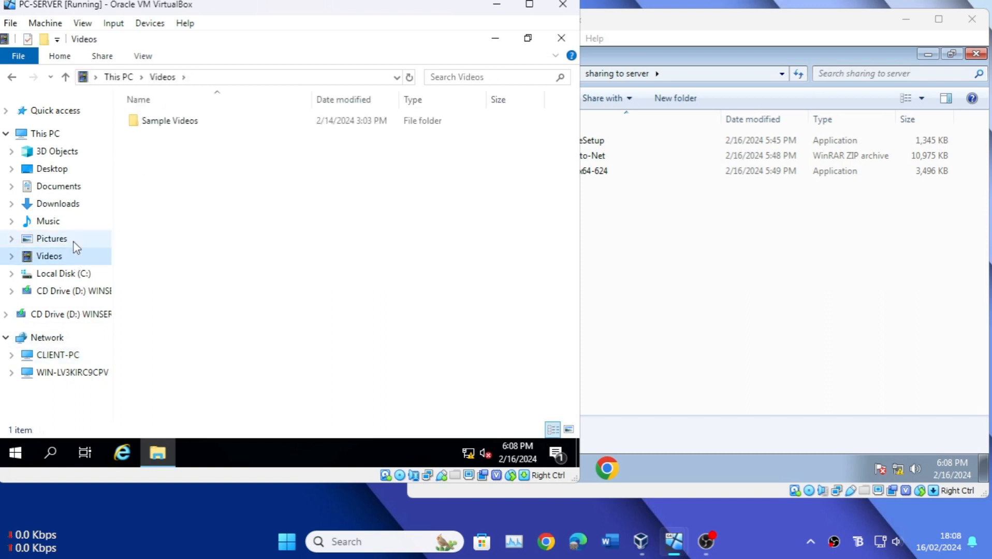
{"action": "left_click", "coordinate": [178, 124]}
{"action": "double_click", "coordinate": [179, 124]}
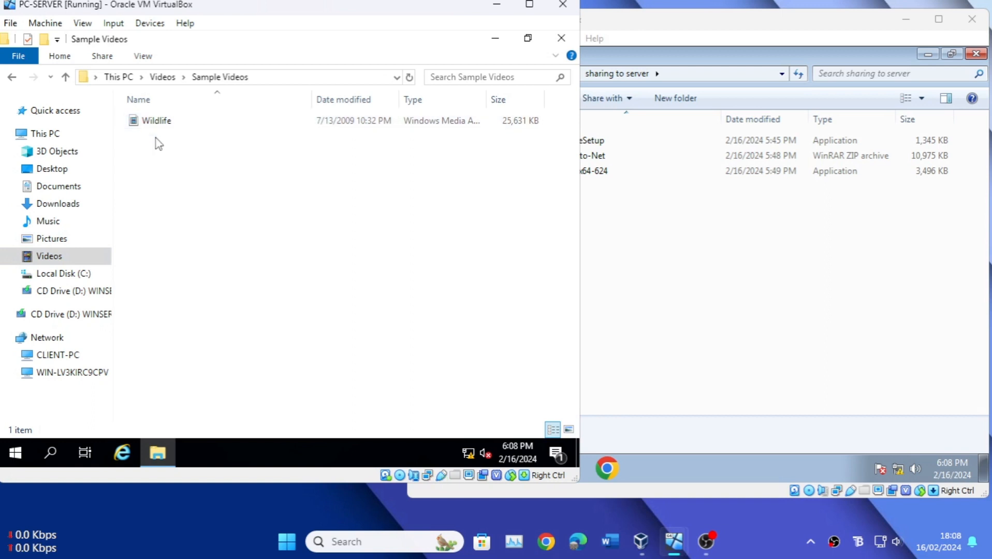
{"action": "right_click", "coordinate": [151, 126]}
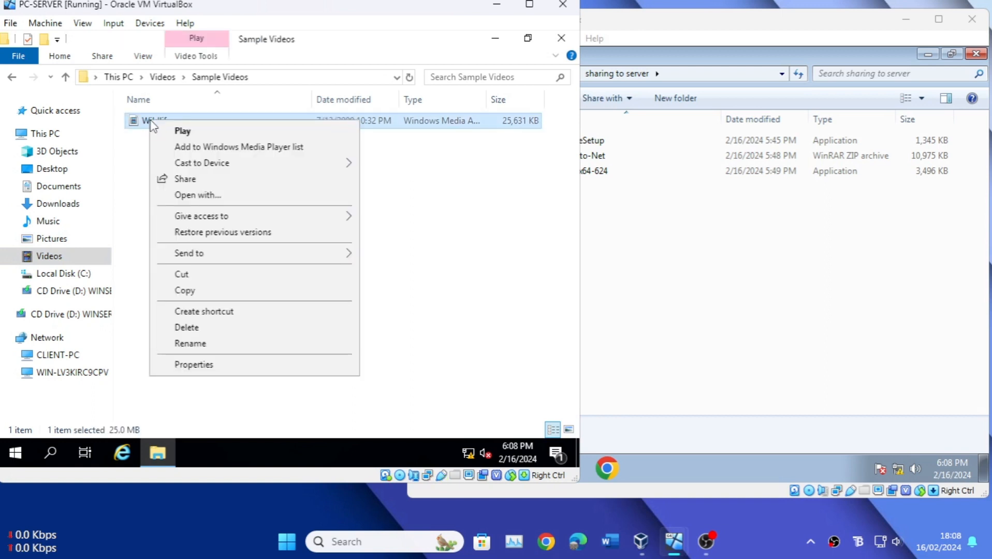
{"action": "left_click", "coordinate": [203, 294]}
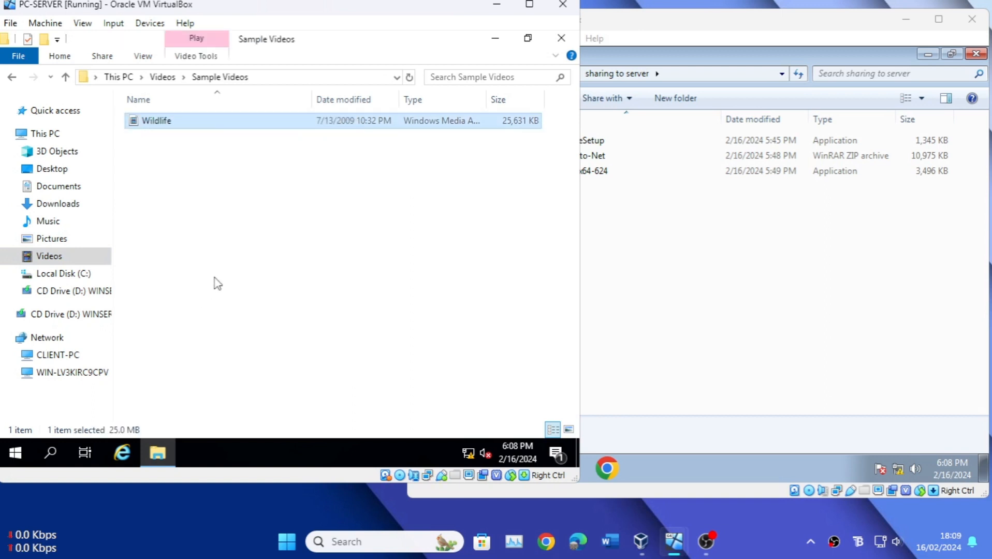
{"action": "left_click", "coordinate": [72, 355]}
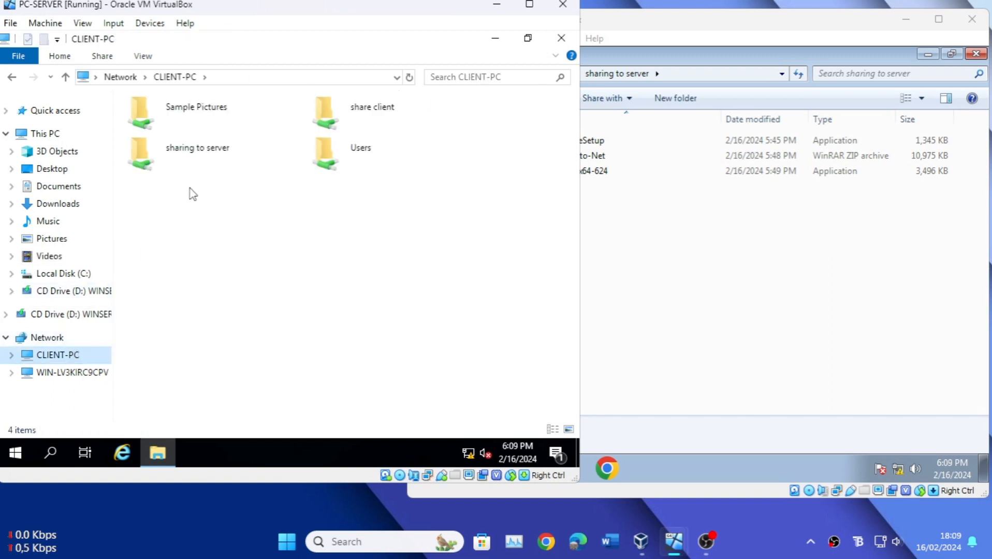
{"action": "double_click", "coordinate": [176, 164]}
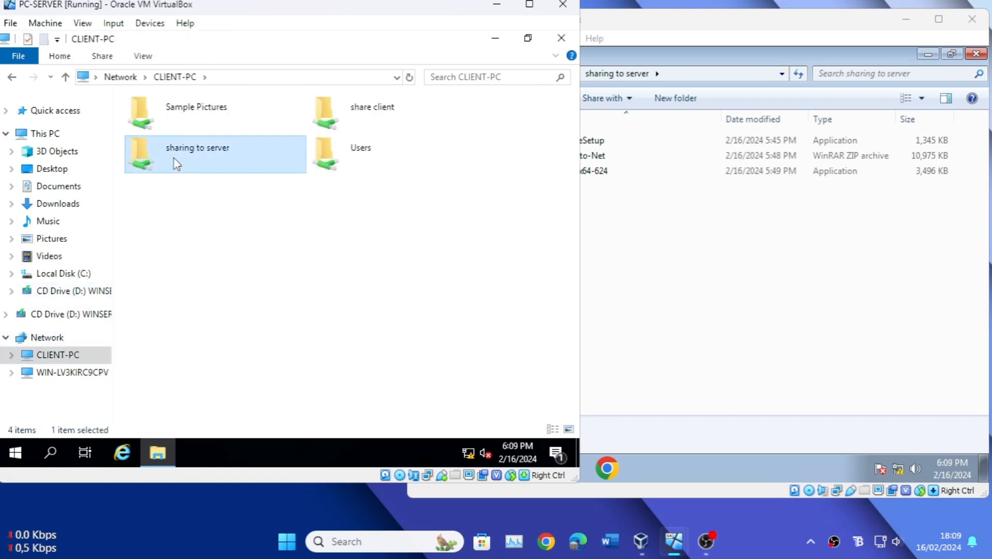
{"action": "right_click", "coordinate": [173, 198]}
{"action": "left_click", "coordinate": [216, 296]}
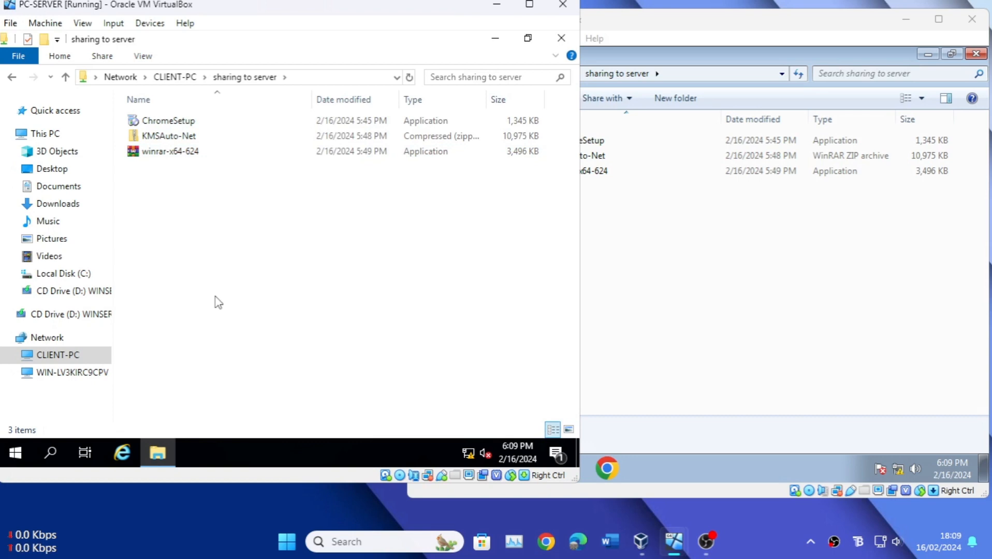
Step: On the client, play the received Wildlife video in Windows Media Player using the recommended settings, and close the player
{"action": "left_click", "coordinate": [678, 257]}
{"action": "left_click", "coordinate": [598, 172]}
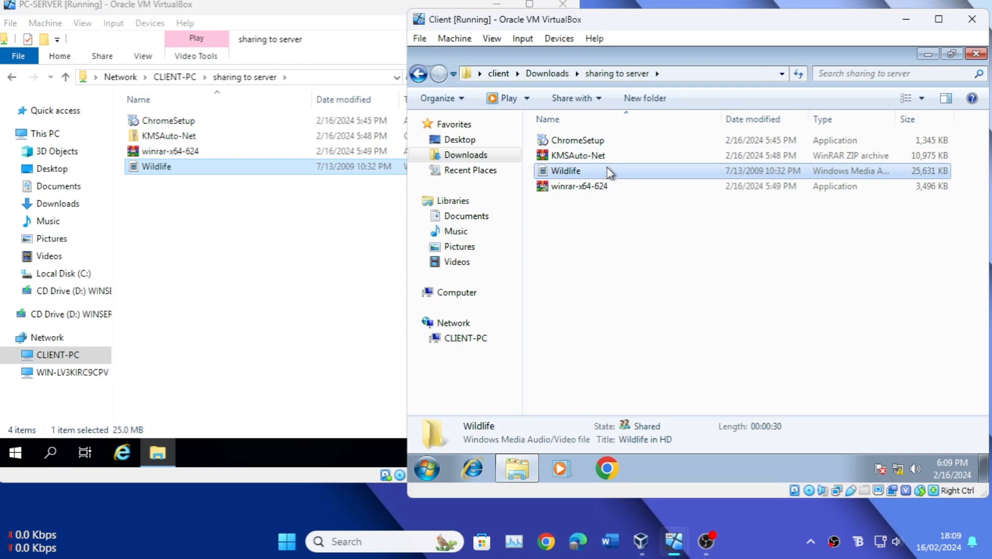
{"action": "double_click", "coordinate": [610, 174]}
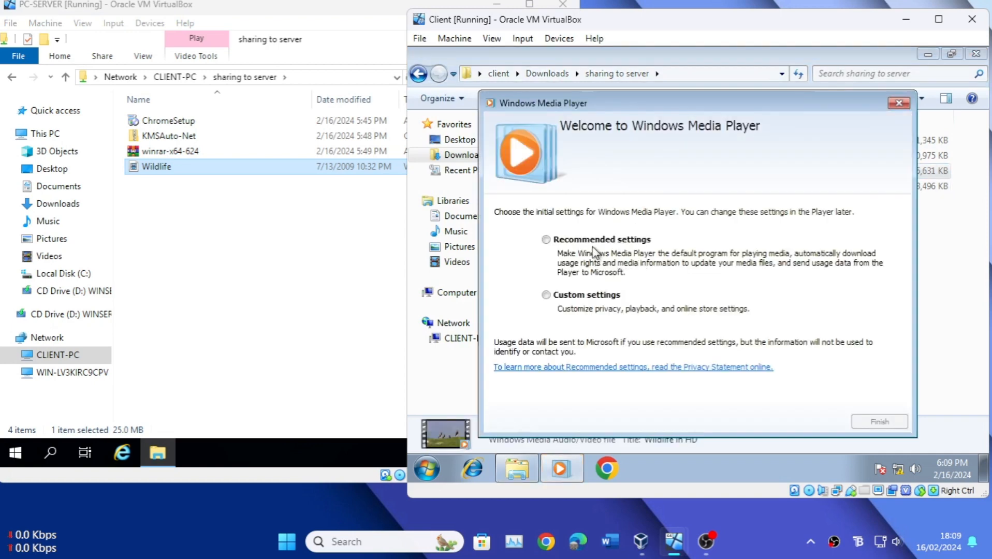
{"action": "left_click", "coordinate": [593, 243]}
{"action": "left_click", "coordinate": [879, 422]}
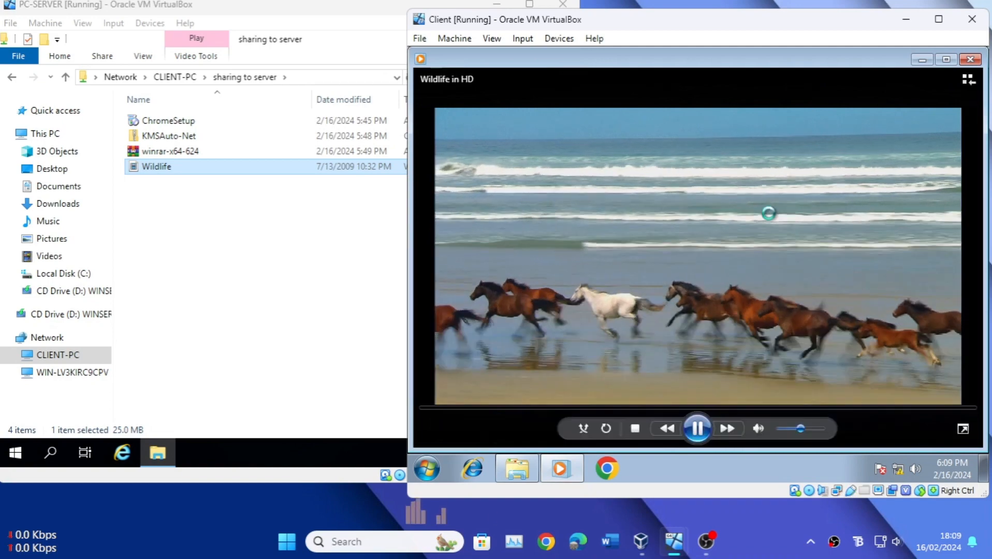
{"action": "left_click", "coordinate": [697, 428]}
{"action": "left_click", "coordinate": [968, 61]}
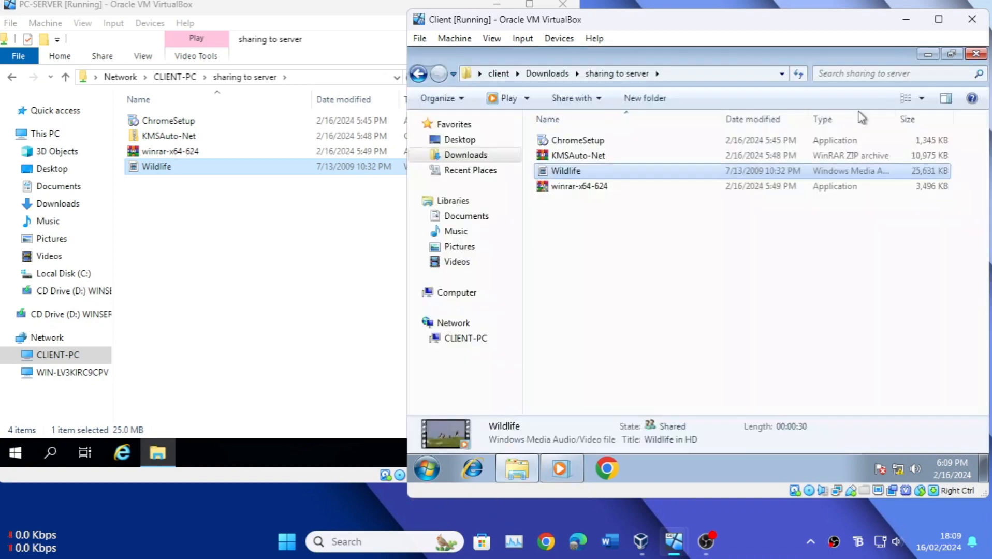
Step: On the client, create a text document named CONTOH in the "sharing to server" folder
{"action": "left_click", "coordinate": [636, 230]}
{"action": "right_click", "coordinate": [634, 221]}
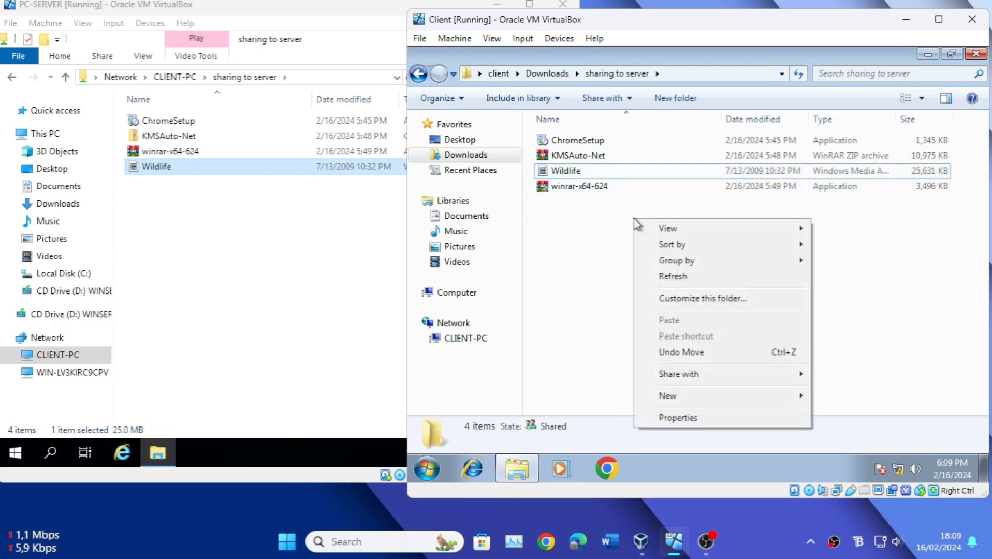
{"action": "mouse_move", "coordinate": [723, 396]}
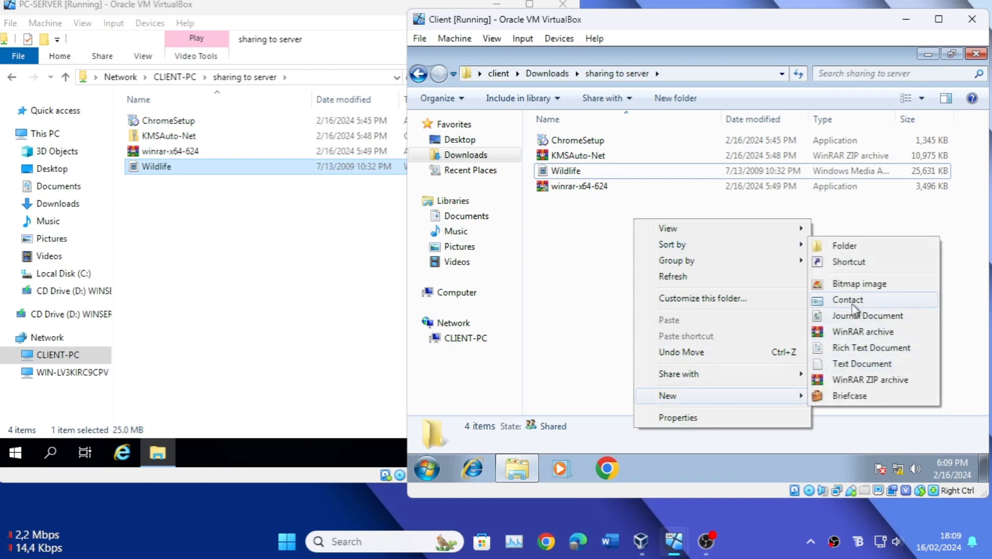
{"action": "left_click", "coordinate": [856, 365]}
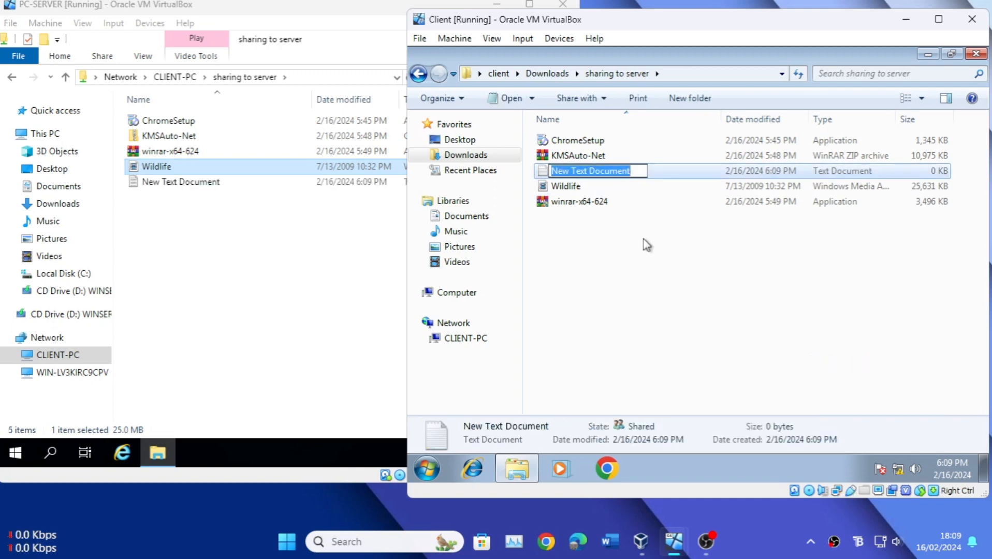
{"action": "type", "text": "CONT"}
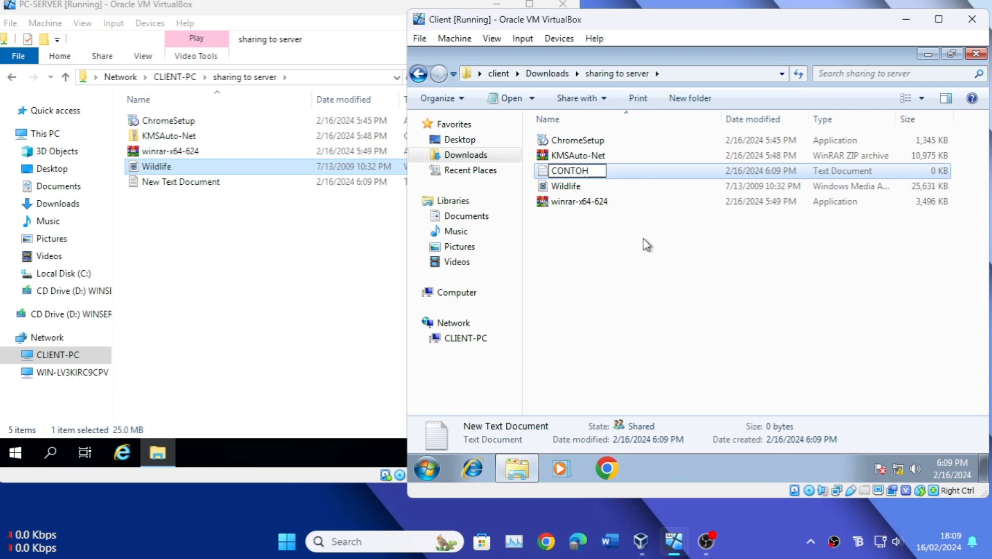
{"action": "type", "text": "OH"}
{"action": "key", "text": "Return"}
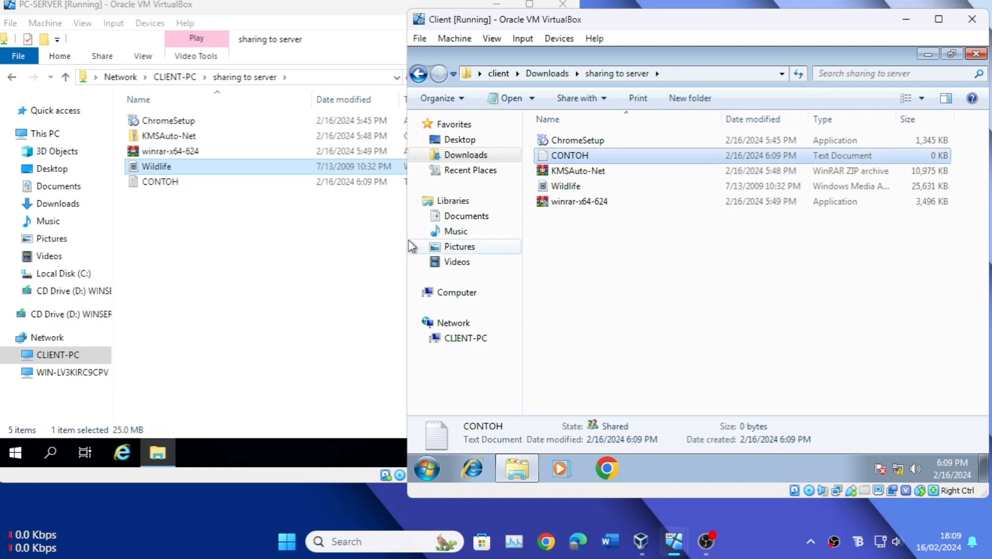
Step: On the server, open CONTOH from CLIENT-PC's share, enter the text 123456789, save the document and close it
{"action": "left_click", "coordinate": [154, 206]}
{"action": "double_click", "coordinate": [159, 182]}
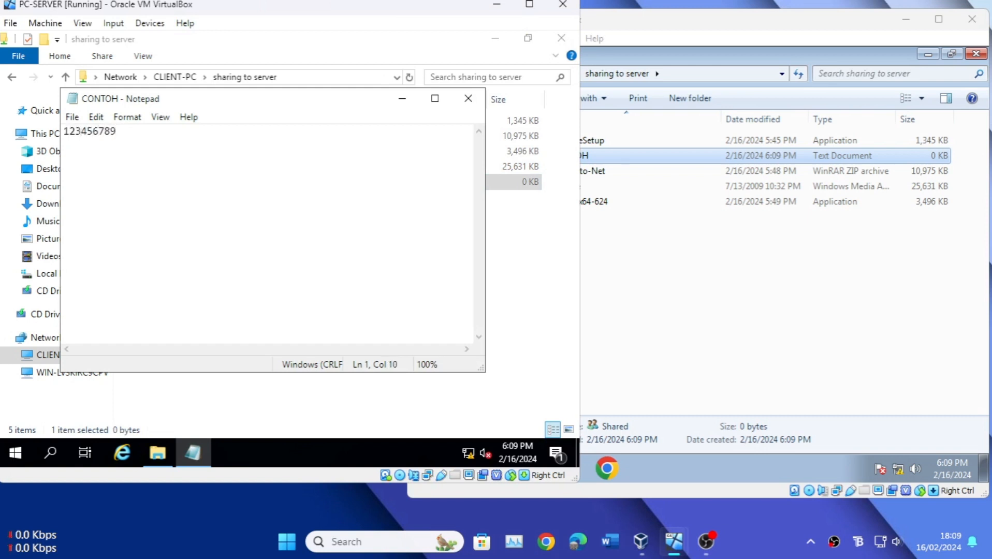
{"action": "left_click", "coordinate": [77, 118]}
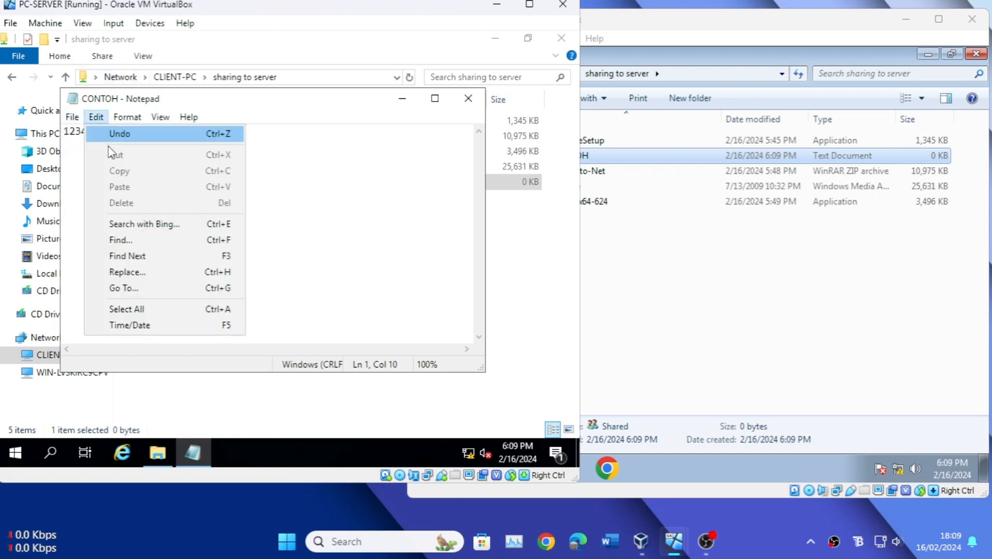
{"action": "left_click", "coordinate": [90, 165]}
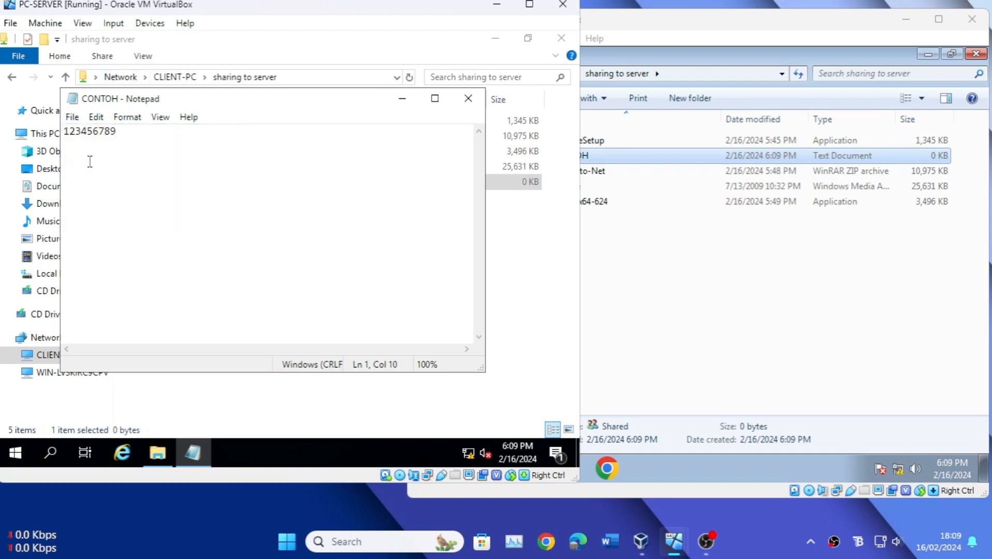
{"action": "left_click", "coordinate": [468, 99]}
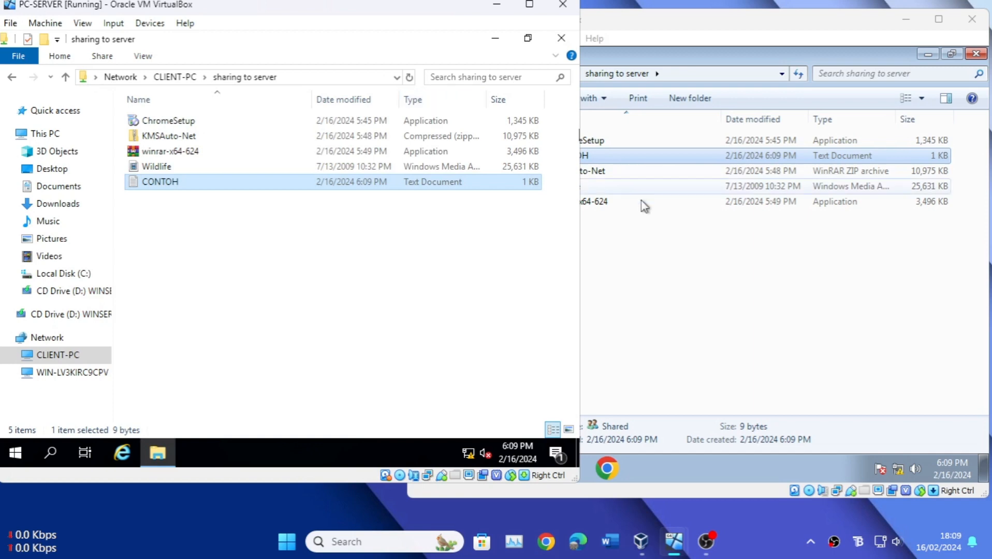
Step: On the client, open CONTOH to check the text written from the server, and close it
{"action": "left_click", "coordinate": [621, 232]}
{"action": "double_click", "coordinate": [593, 158]}
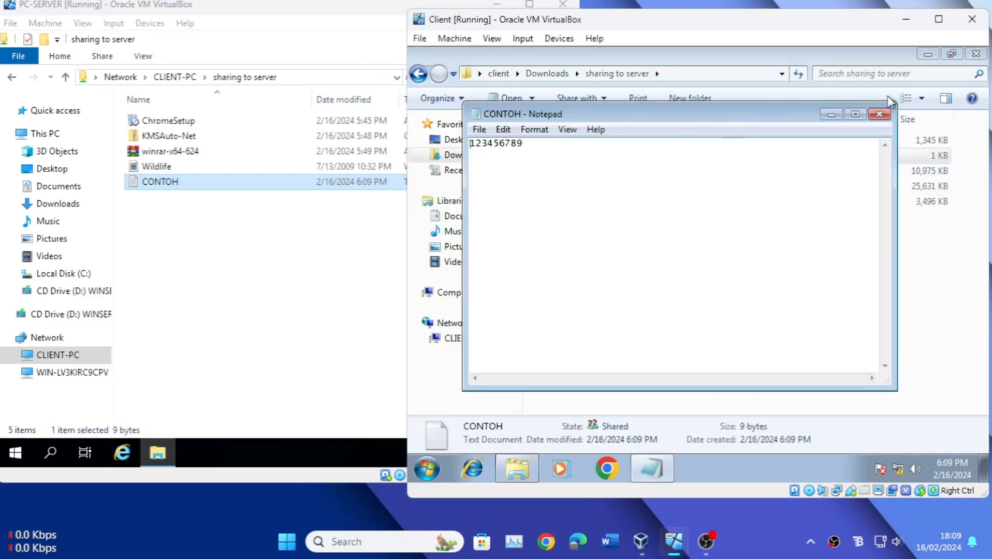
{"action": "left_click", "coordinate": [879, 113]}
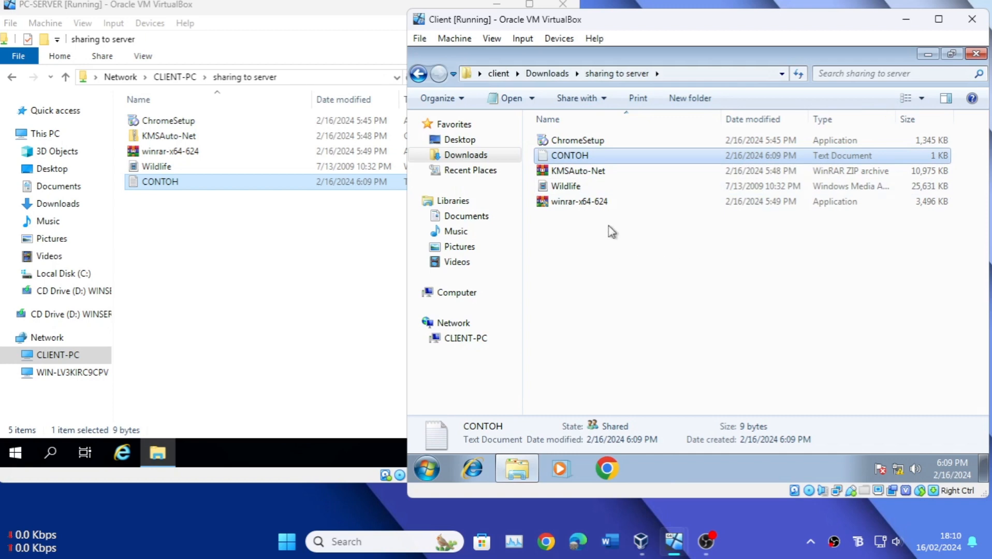
Step: On the server, delete Wildlife and CONTOH from CLIENT-PC's "sharing to server" share, and check the same folder on the client
{"action": "left_click", "coordinate": [298, 249]}
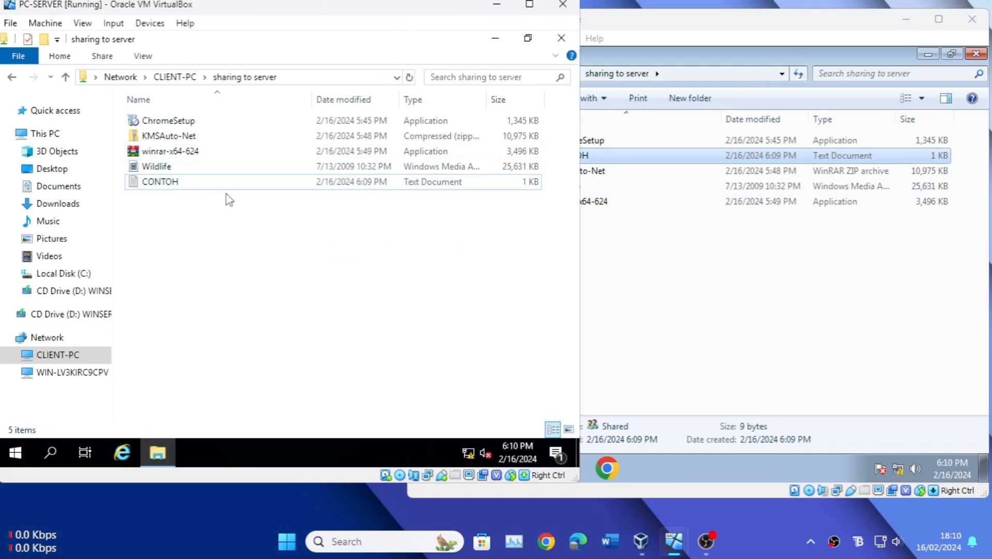
{"action": "left_click", "coordinate": [160, 182]}
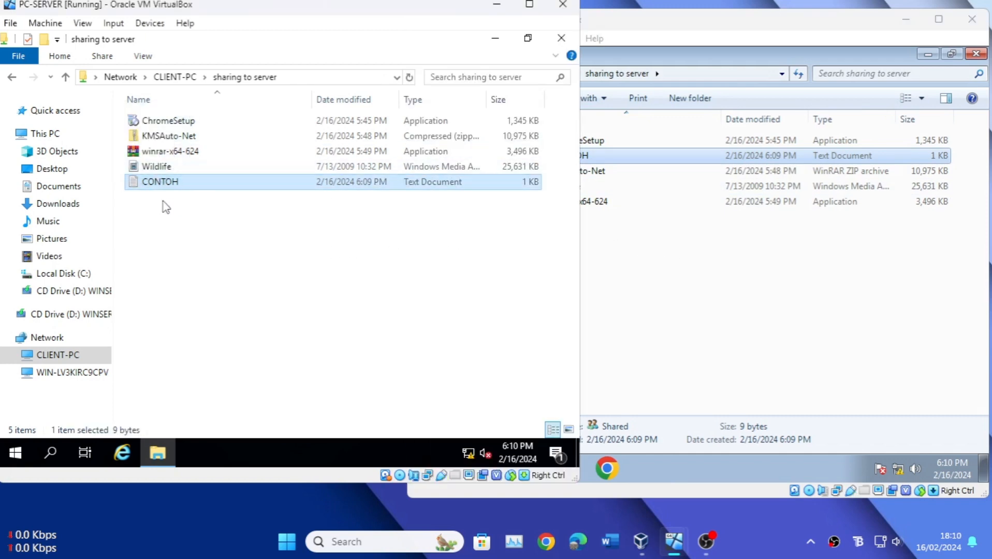
{"action": "left_click", "coordinate": [164, 203]}
{"action": "left_click_drag", "start_coordinate": [165, 205], "coordinate": [141, 168]}
{"action": "right_click", "coordinate": [140, 169]}
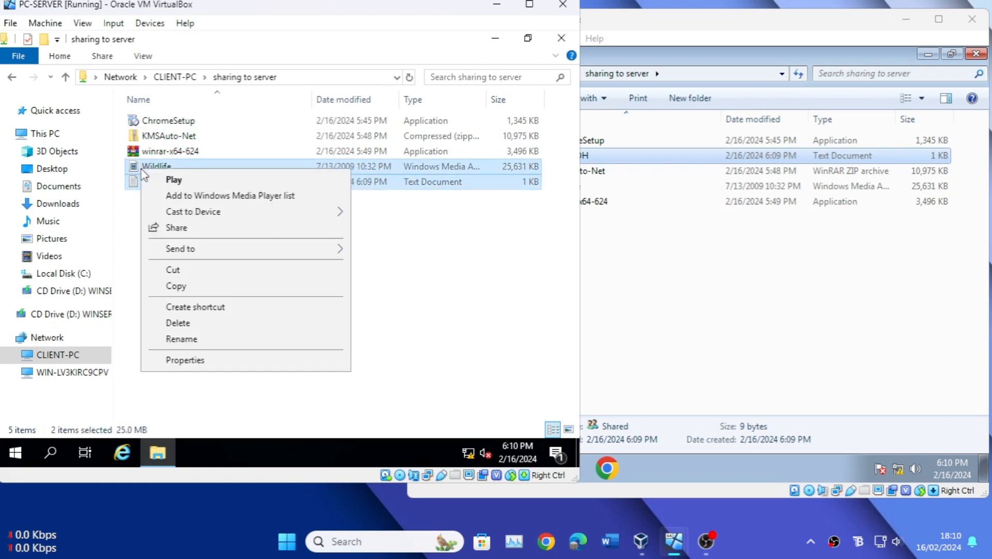
{"action": "left_click", "coordinate": [189, 323]}
{"action": "left_click", "coordinate": [360, 255]}
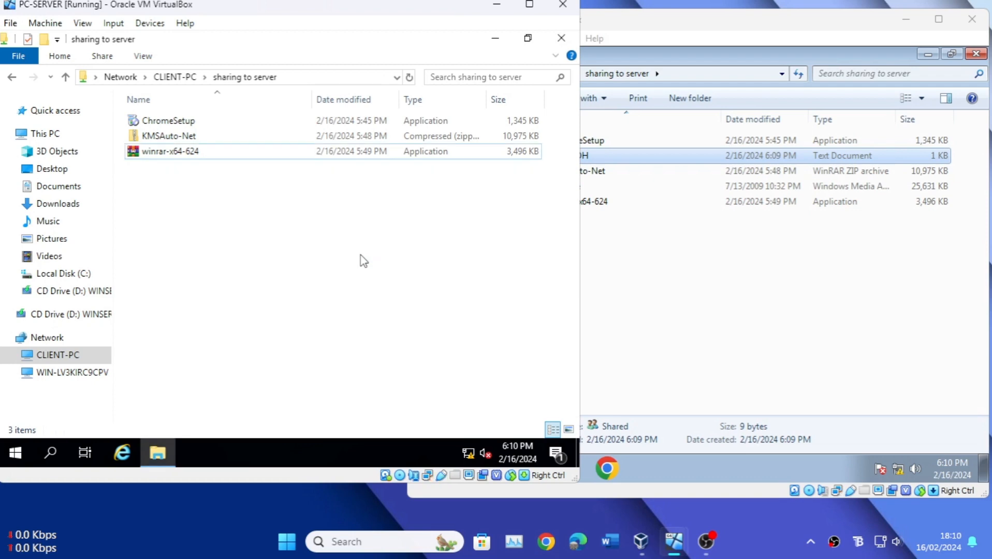
{"action": "left_click", "coordinate": [592, 264]}
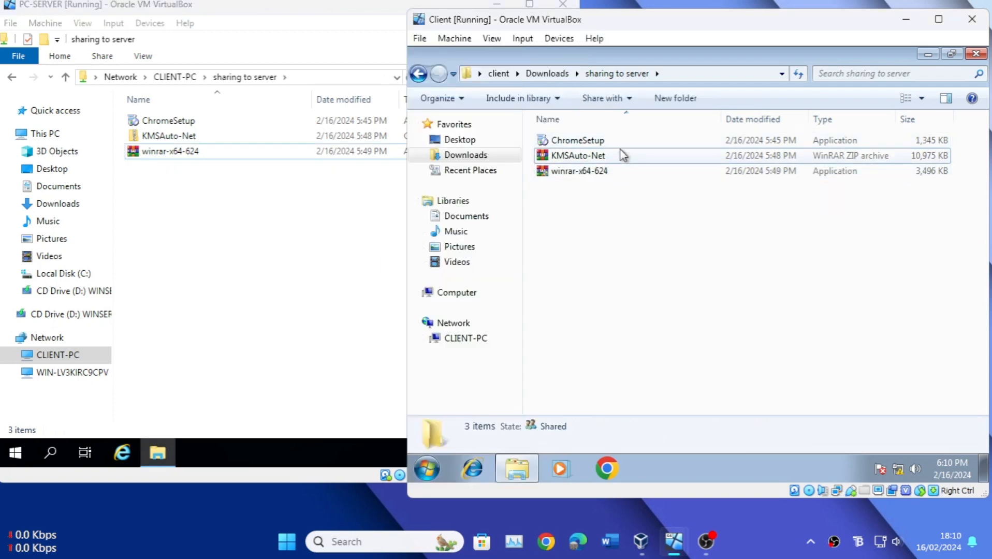